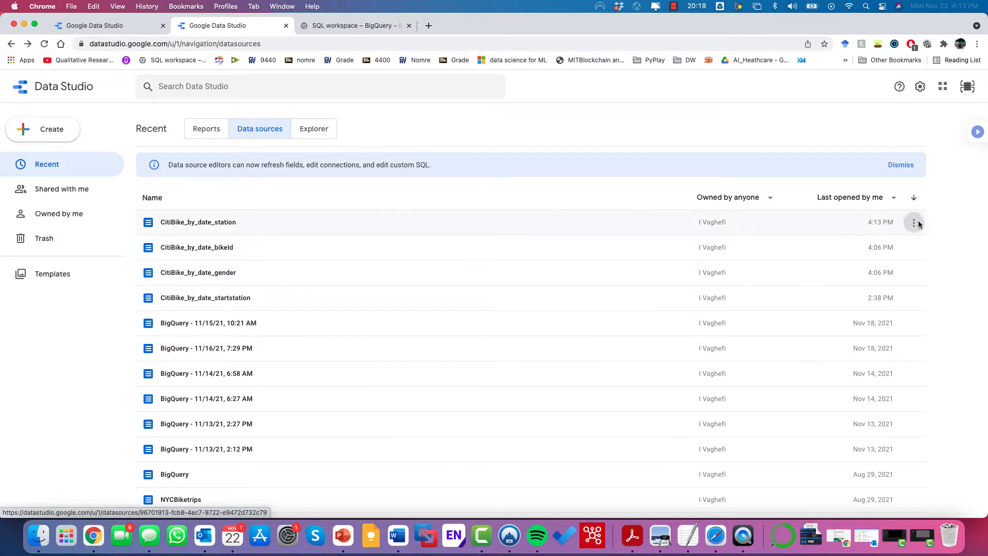
Step: Remove the CitiBike_by_date_station data source and start a new Blank Report
{"action": "left_click", "coordinate": [914, 223]}
{"action": "left_click", "coordinate": [856, 287]}
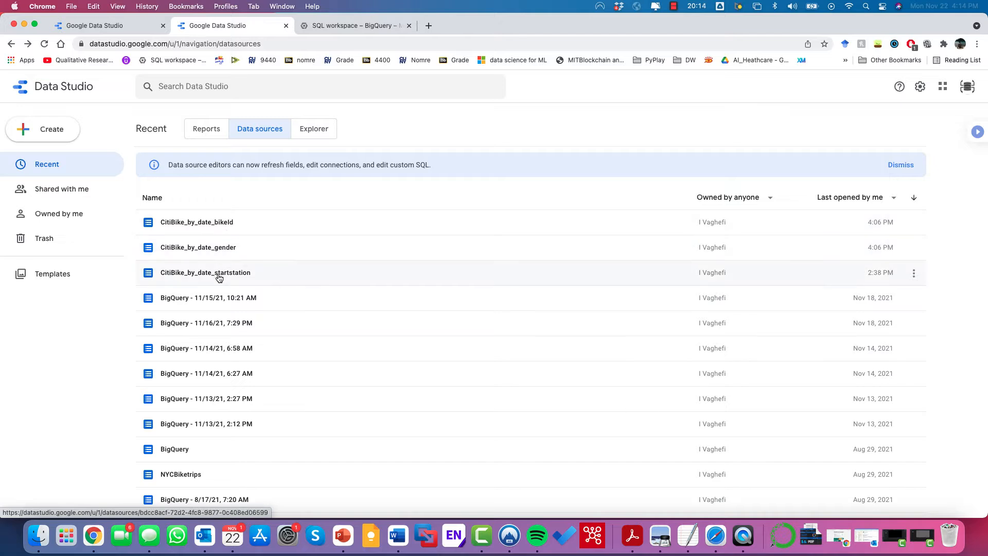
{"action": "left_click", "coordinate": [203, 132]}
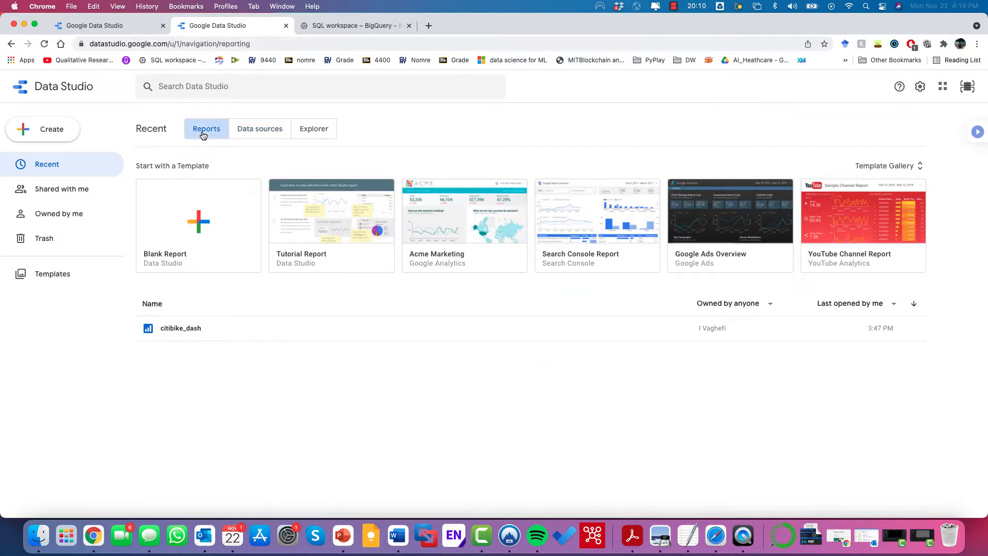
{"action": "left_click", "coordinate": [199, 219]}
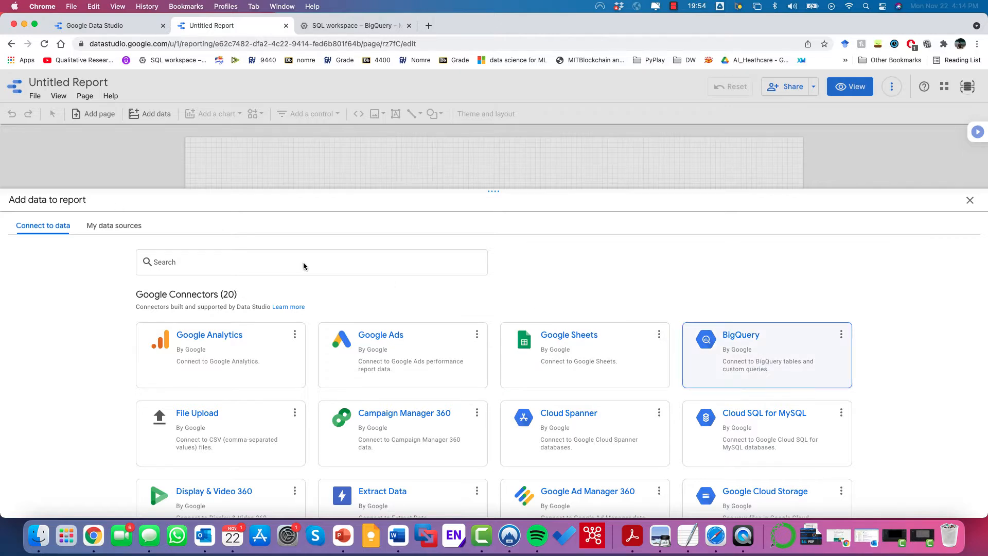
Step: Add the CitiBike_by_date_startstation source from My data sources to the report
{"action": "left_click", "coordinate": [101, 231]}
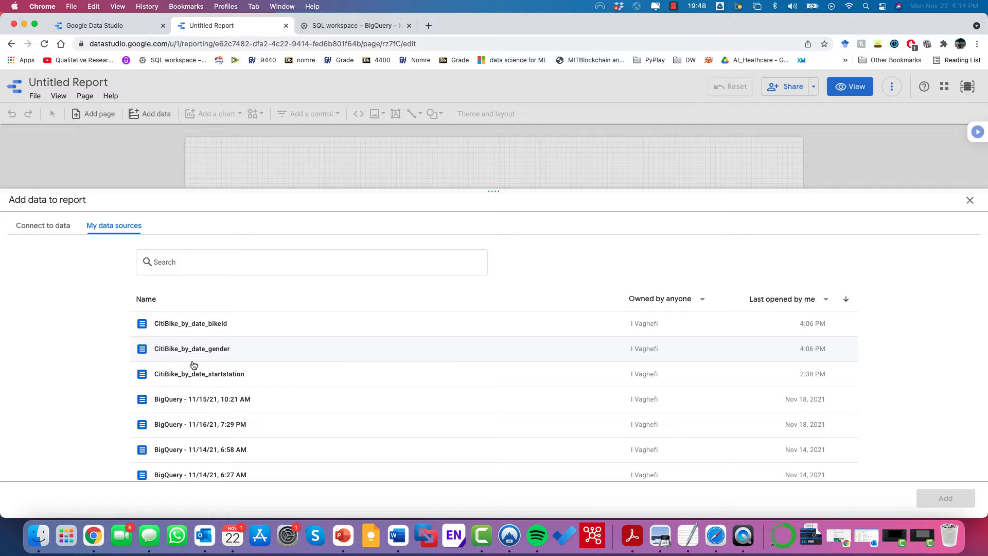
{"action": "left_click", "coordinate": [208, 375]}
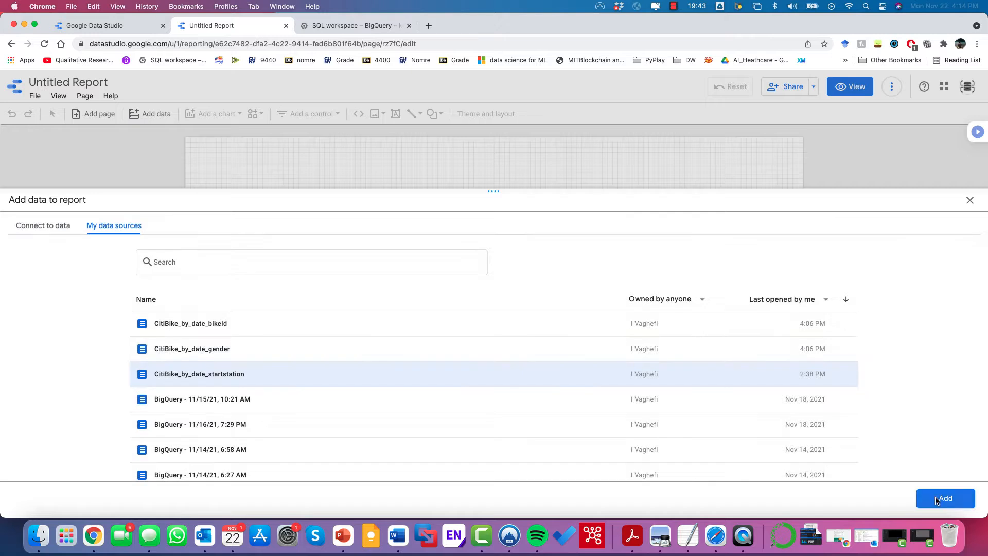
{"action": "left_click", "coordinate": [943, 505]}
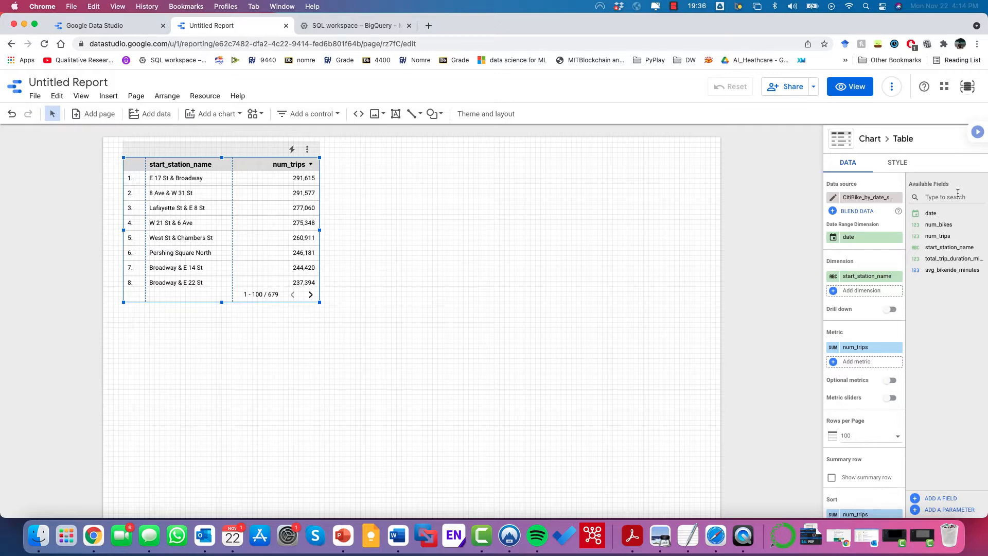
Step: Delete the station trips table, add the CitiBike_by_date_bikeId source, and delete its table
{"action": "right_click", "coordinate": [307, 148]}
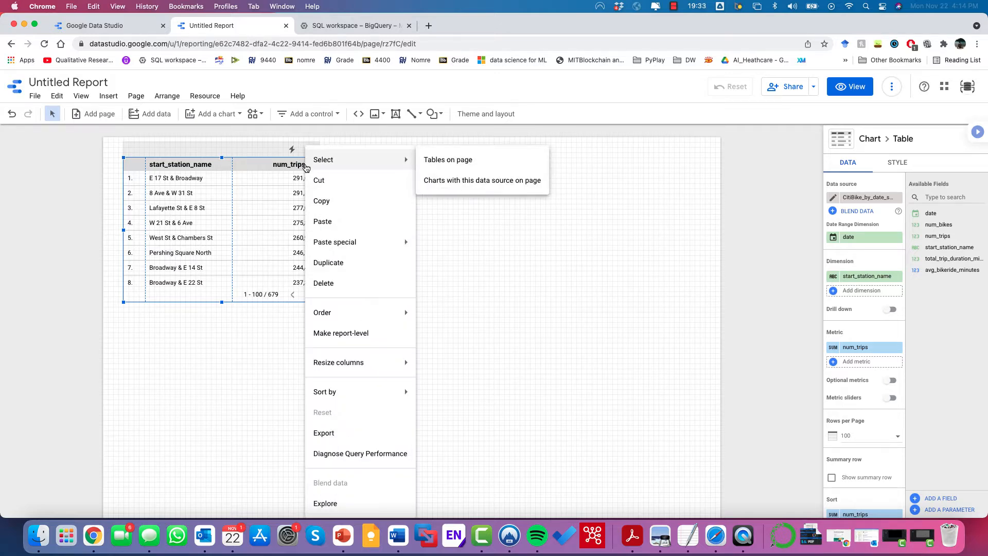
{"action": "left_click", "coordinate": [346, 283]}
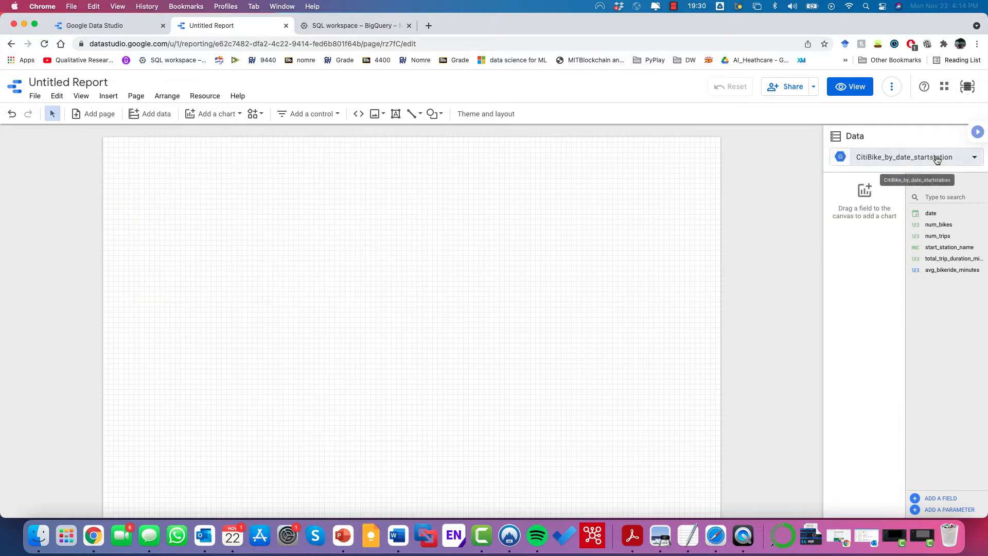
{"action": "left_click", "coordinate": [970, 157]}
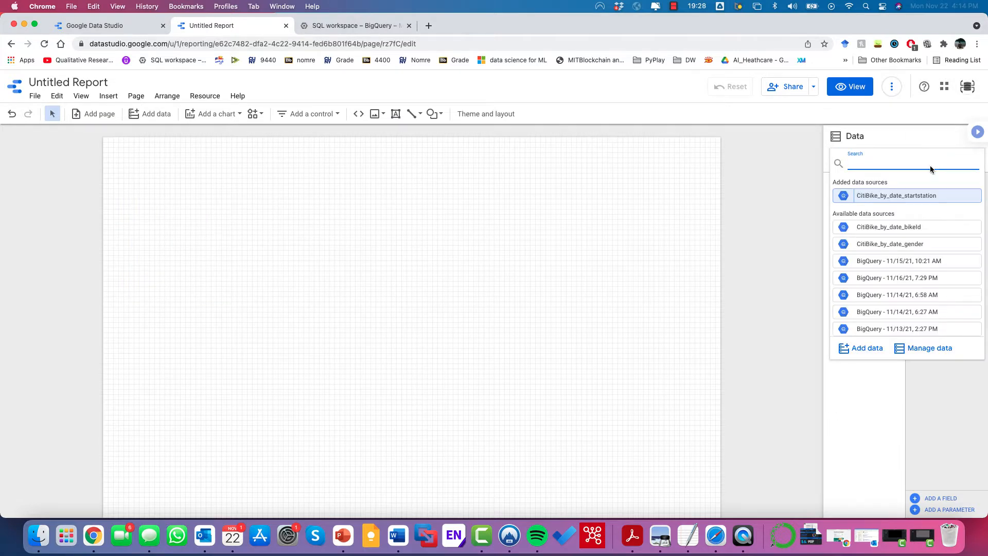
{"action": "left_click", "coordinate": [906, 230]}
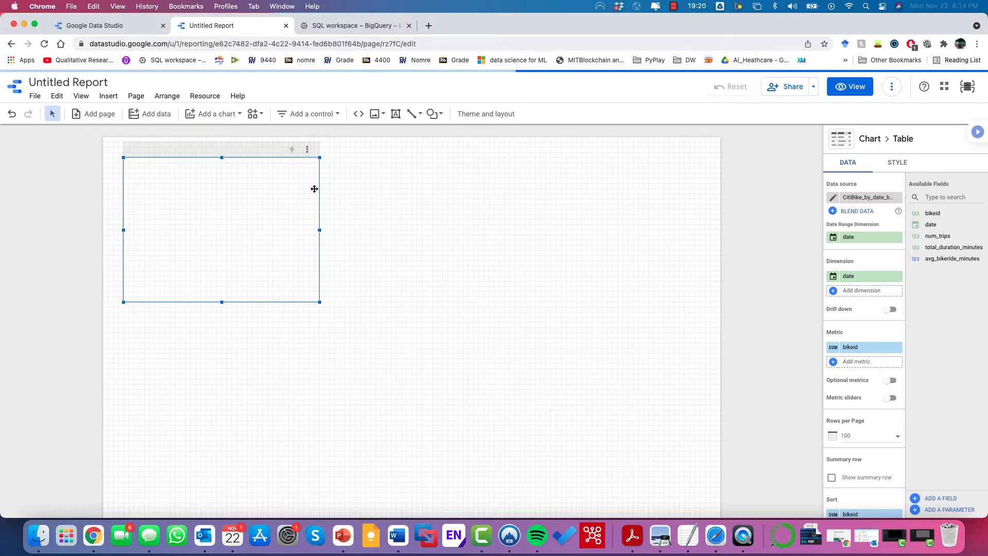
{"action": "left_click", "coordinate": [307, 150]}
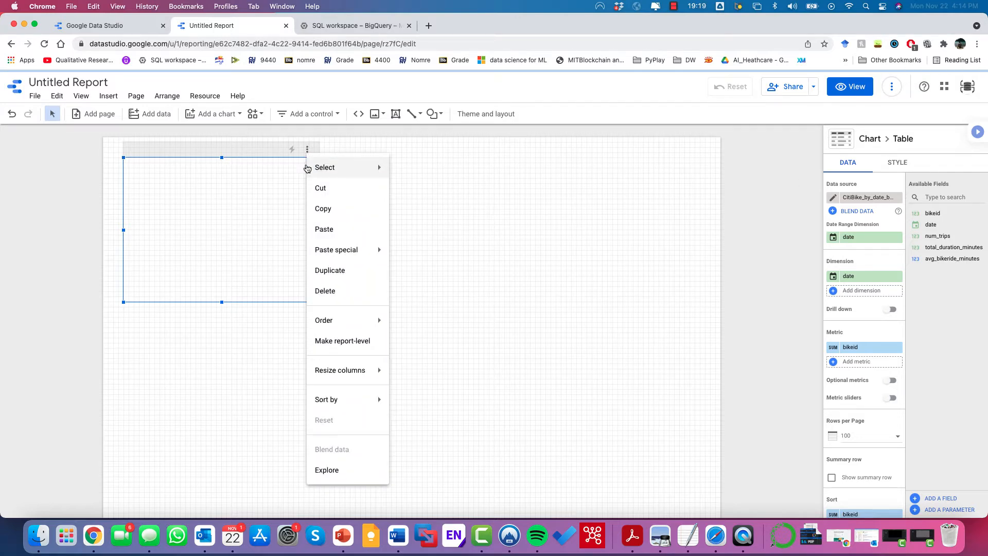
{"action": "left_click", "coordinate": [325, 290]}
Step: Add the CitiBike_by_date_gender source, delete its user type table, and keep it as the working source
{"action": "left_click", "coordinate": [959, 164]}
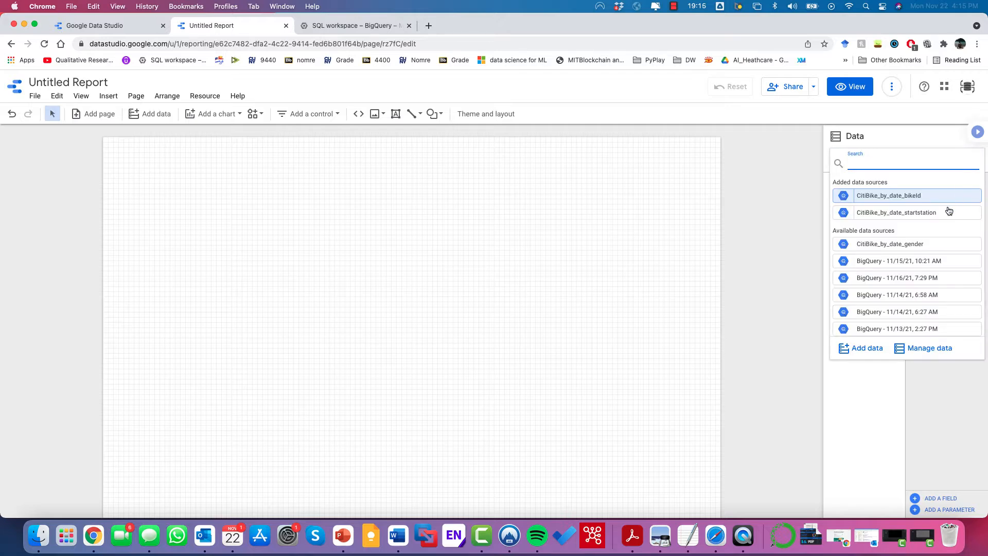
{"action": "left_click", "coordinate": [904, 244]}
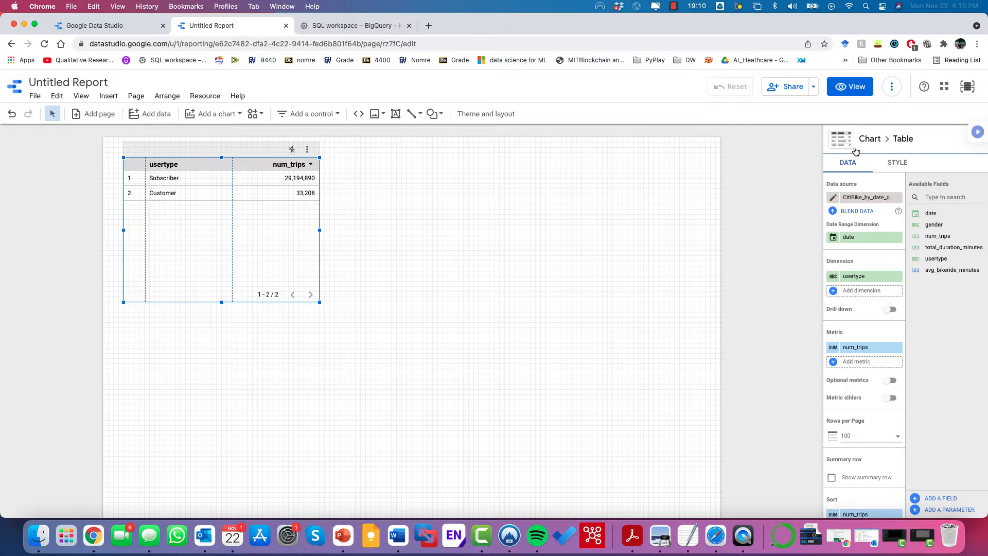
{"action": "left_click", "coordinate": [309, 150]}
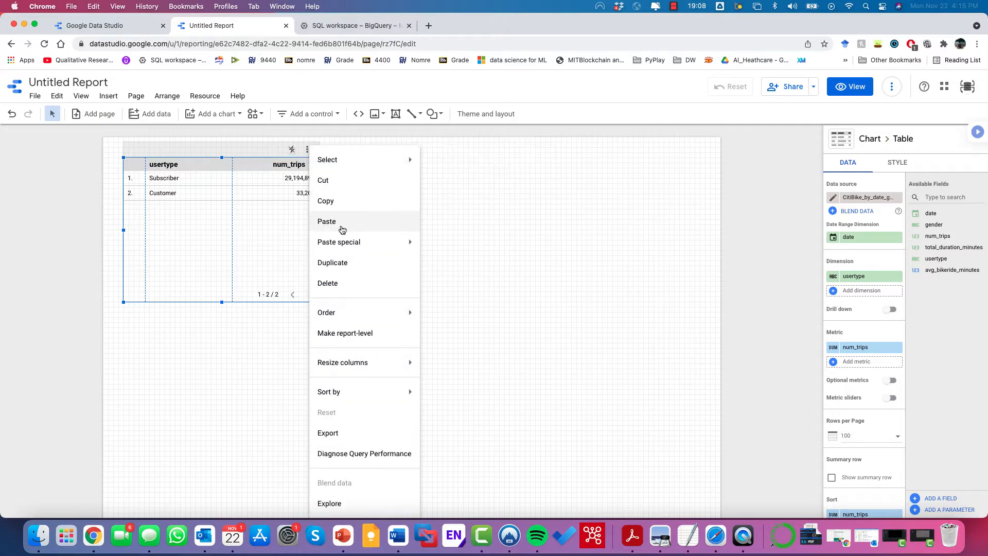
{"action": "left_click", "coordinate": [331, 288]}
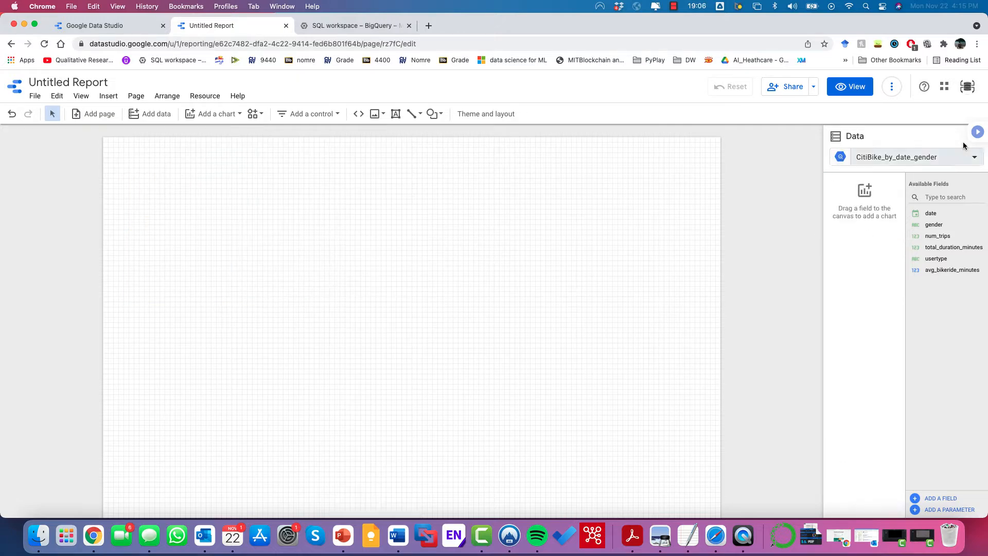
{"action": "left_click", "coordinate": [975, 160]}
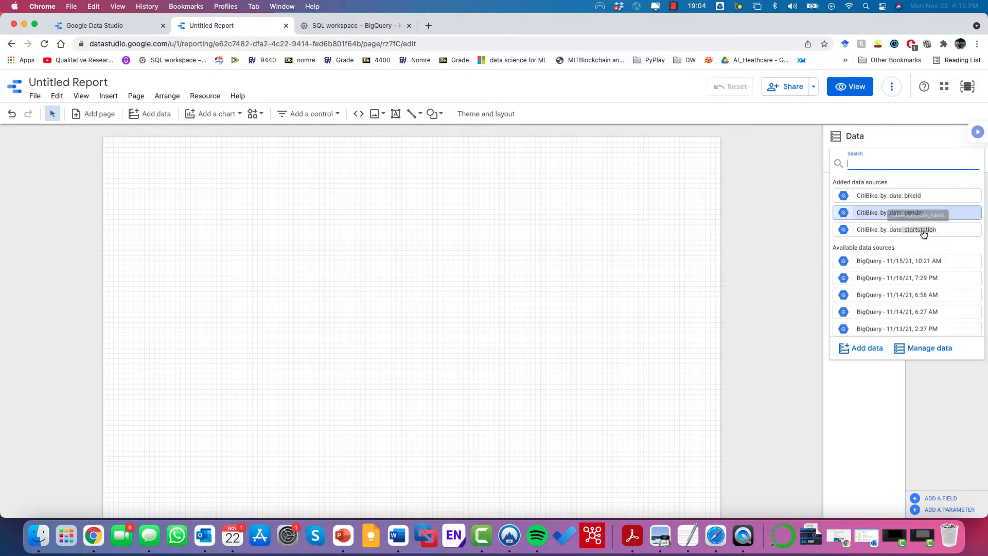
{"action": "left_click", "coordinate": [890, 215]}
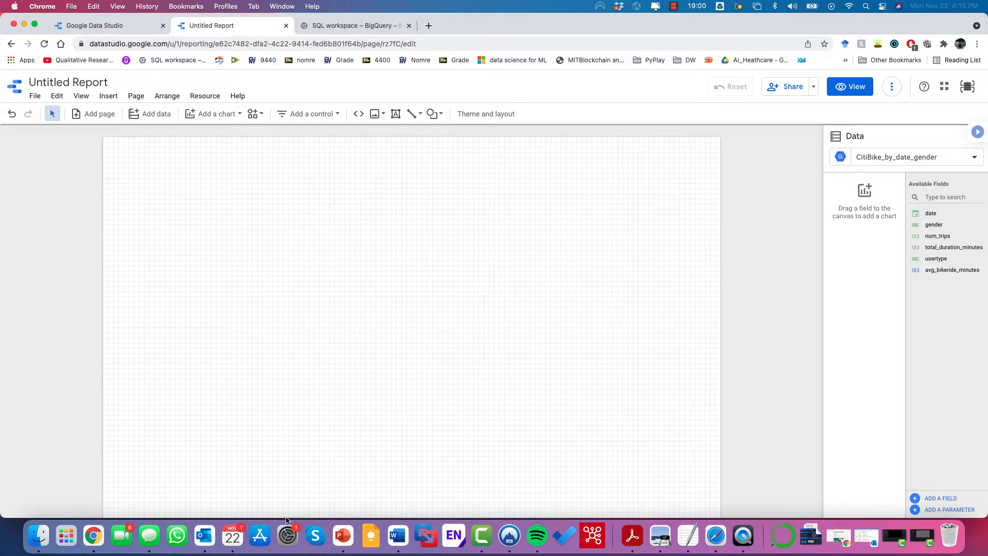
{"action": "left_click", "coordinate": [398, 535]}
Step: Review the example Citi Bike Dashboard in the Word document, then return to the browser
{"action": "scroll", "coordinate": [425, 182], "scroll_direction": "up", "scroll_amount": 5}
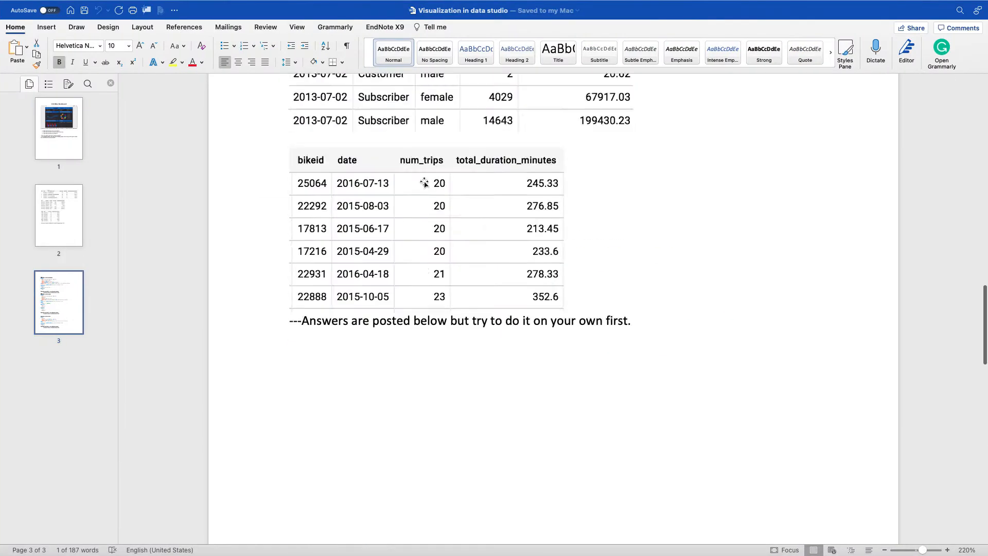
{"action": "scroll", "coordinate": [424, 182], "scroll_direction": "up", "scroll_amount": 20}
{"action": "scroll", "coordinate": [425, 182], "scroll_direction": "up", "scroll_amount": 2}
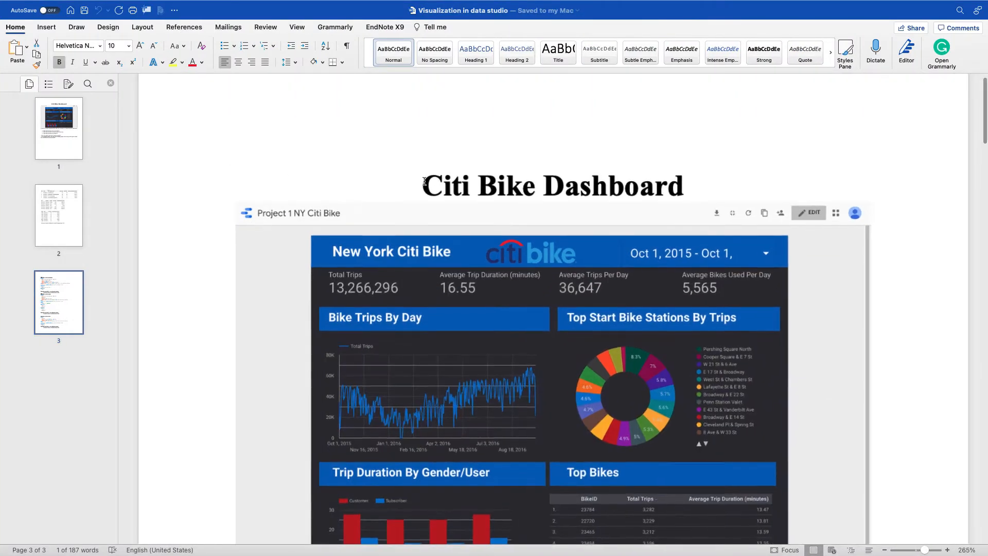
{"action": "scroll", "coordinate": [424, 182], "scroll_direction": "down", "scroll_amount": 3}
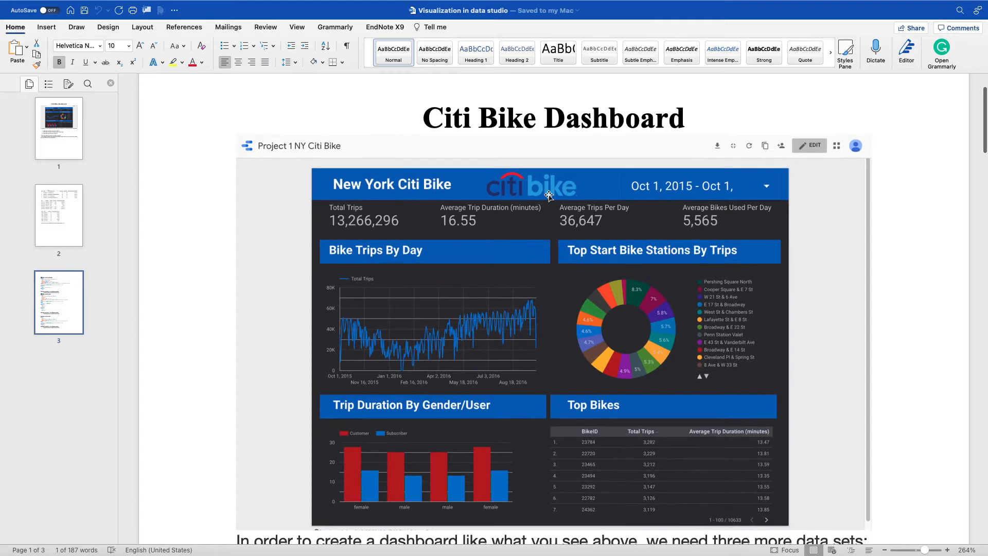
{"action": "key", "text": "ctrl+Right"}
{"action": "key", "text": "ctrl+Left"}
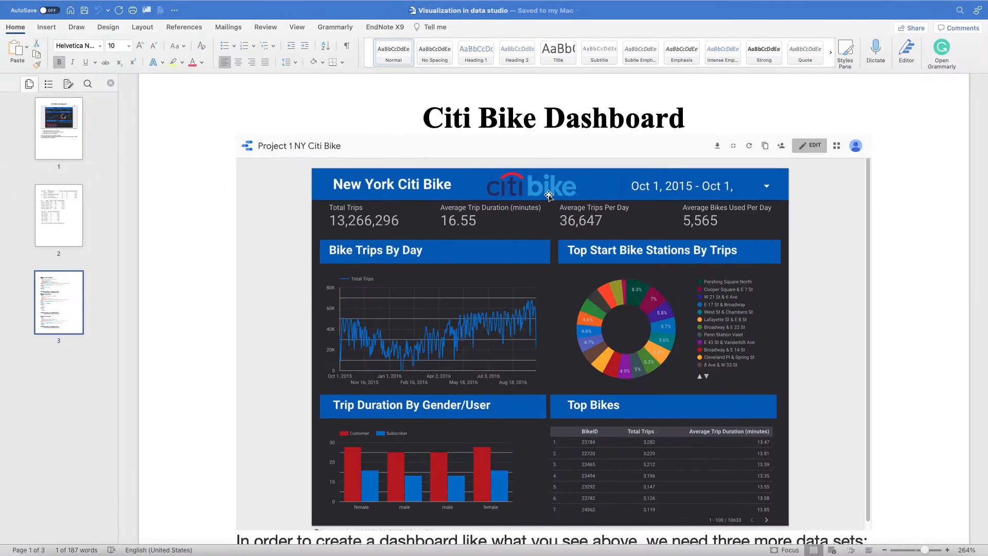
{"action": "key", "text": "ctrl+Left"}
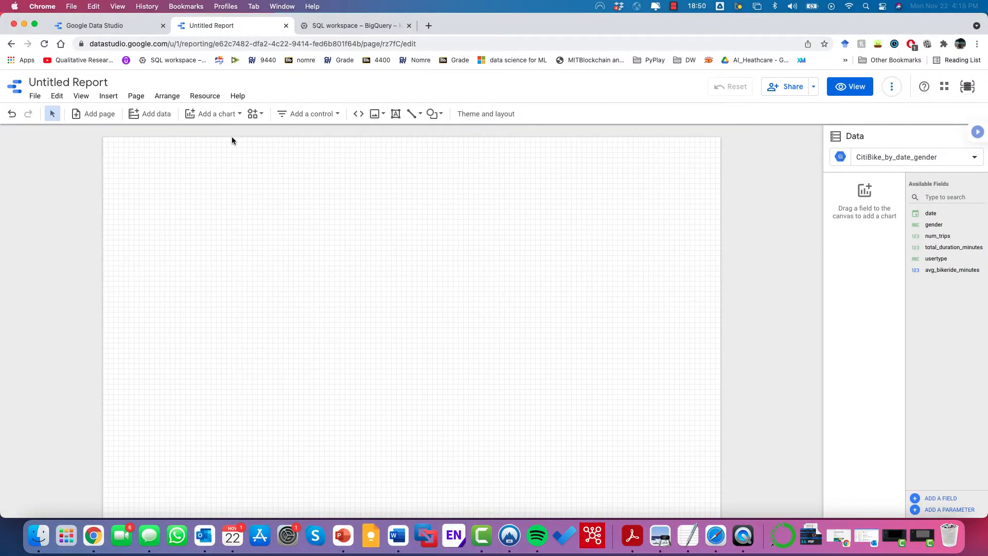
Step: Switch the report to the dark Constellation theme in Theme and layout
{"action": "scroll", "coordinate": [232, 140], "scroll_direction": "down", "scroll_amount": 1}
{"action": "scroll", "coordinate": [231, 136], "scroll_direction": "up", "scroll_amount": 1}
{"action": "left_click", "coordinate": [491, 115]}
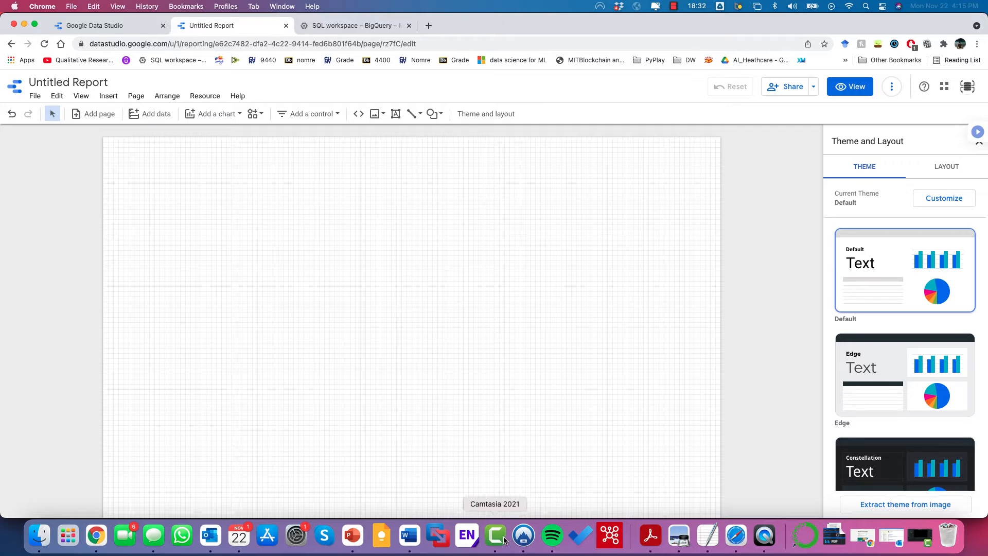
{"action": "left_click", "coordinate": [879, 467]}
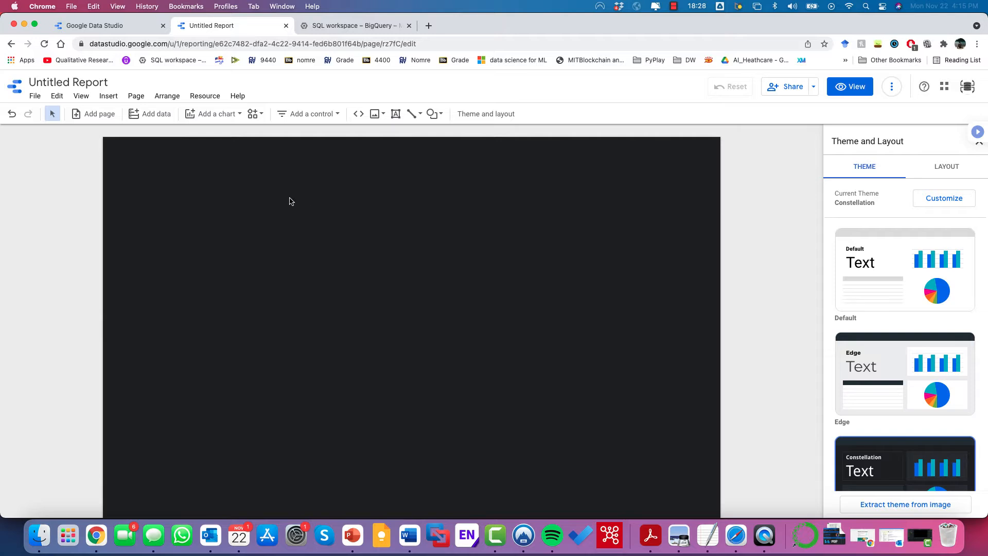
{"action": "scroll", "coordinate": [291, 201], "scroll_direction": "down", "scroll_amount": 1}
{"action": "scroll", "coordinate": [880, 307], "scroll_direction": "down", "scroll_amount": 4}
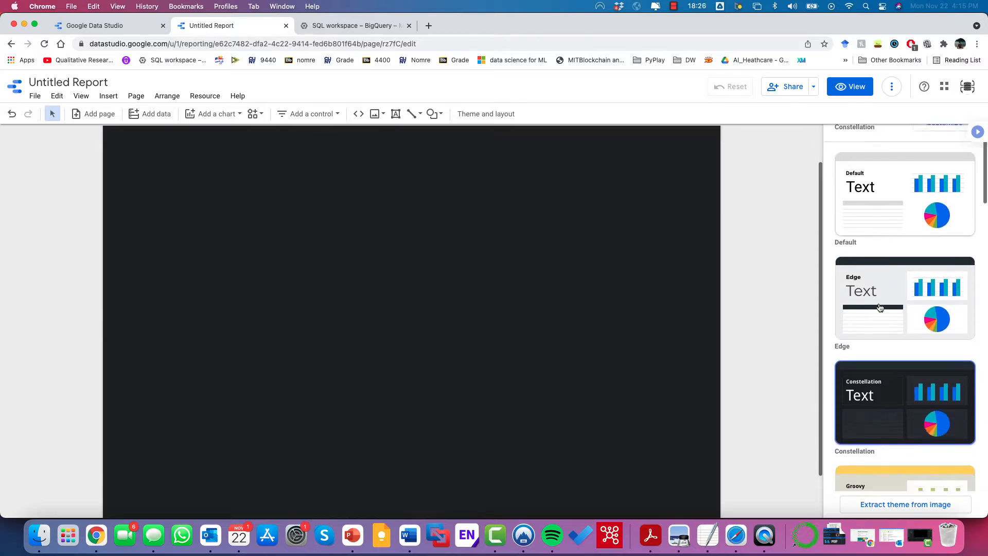
{"action": "scroll", "coordinate": [879, 307], "scroll_direction": "up", "scroll_amount": 4}
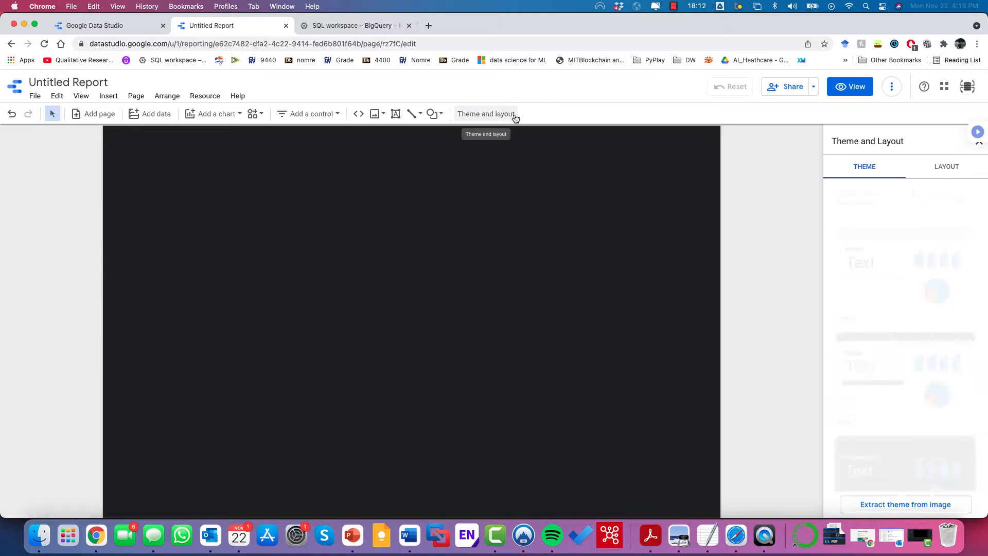
Step: Draw a full-width blue rectangle band and drag its copy down to the lower canvas
{"action": "left_click", "coordinate": [435, 114]}
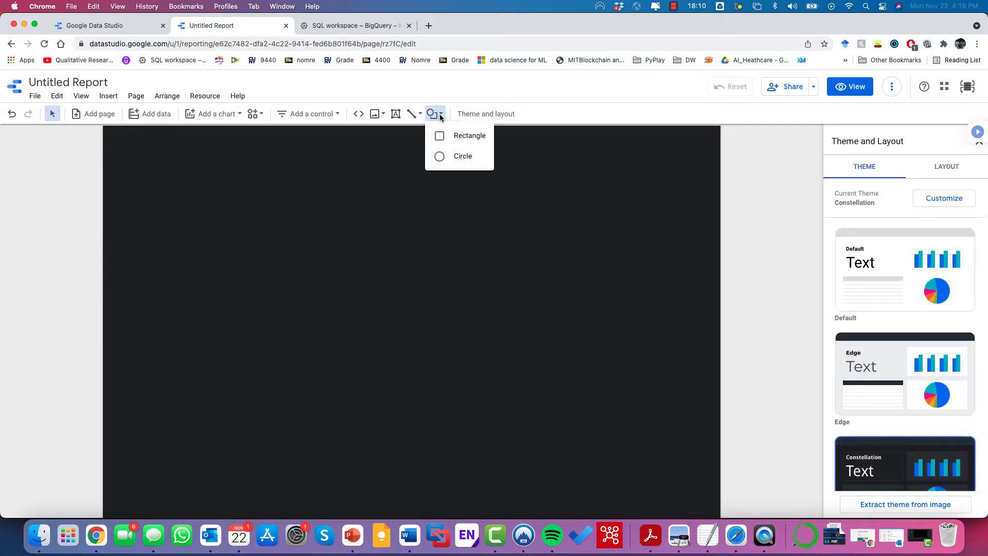
{"action": "left_click", "coordinate": [453, 140]}
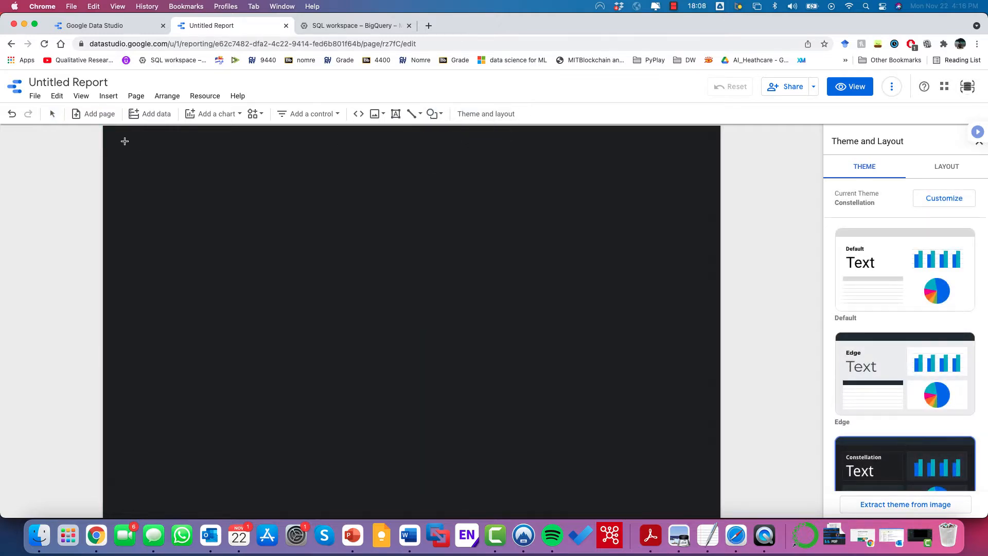
{"action": "mouse_move", "coordinate": [104, 128]}
{"action": "left_mouse_down"}
{"action": "mouse_move", "coordinate": [644, 214]}
{"action": "mouse_move", "coordinate": [719, 171]}
{"action": "left_mouse_up"}
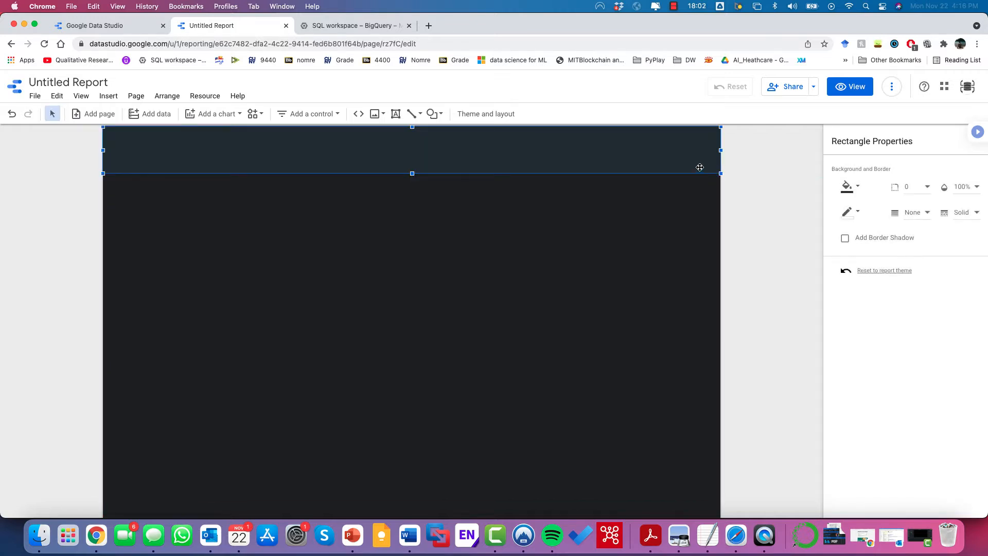
{"action": "left_click", "coordinate": [857, 191]}
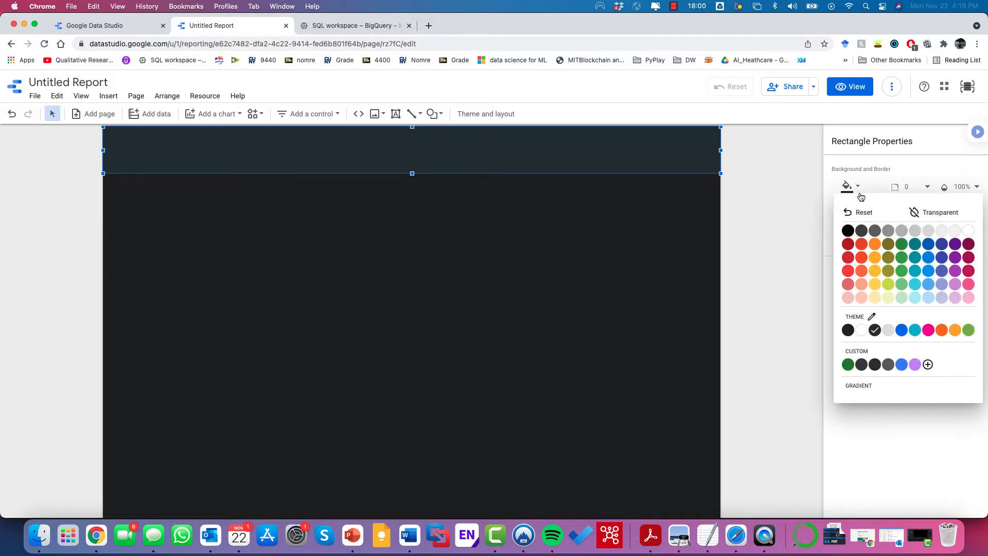
{"action": "left_click", "coordinate": [901, 364]}
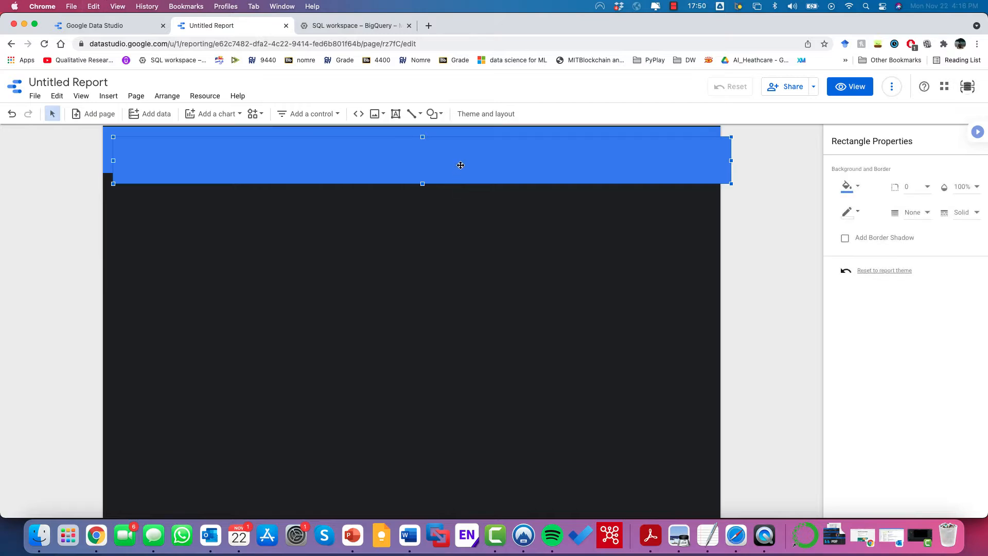
{"action": "left_click_drag", "start_coordinate": [457, 140], "coordinate": [450, 266]}
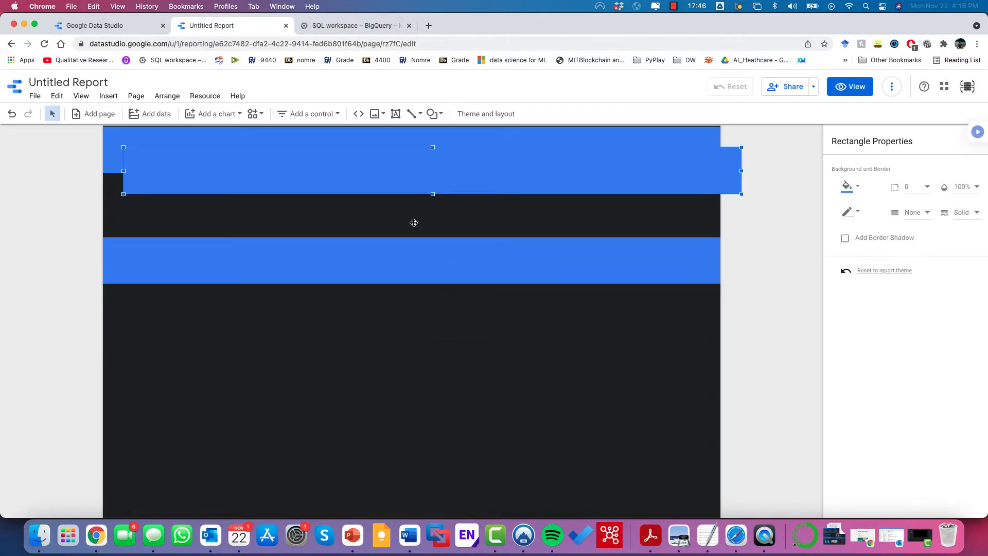
{"action": "left_click_drag", "start_coordinate": [404, 174], "coordinate": [382, 427]}
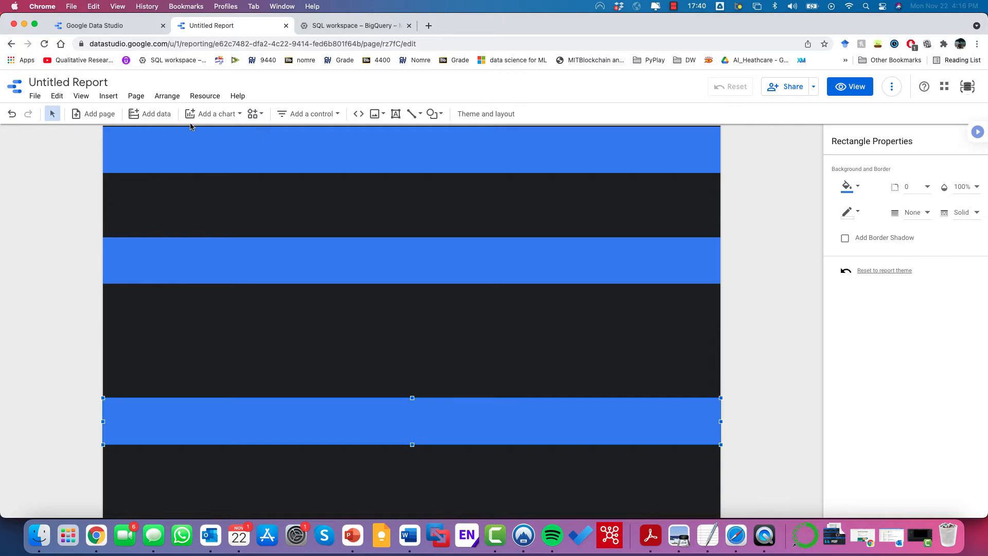
{"action": "key", "text": "ctrl+Right"}
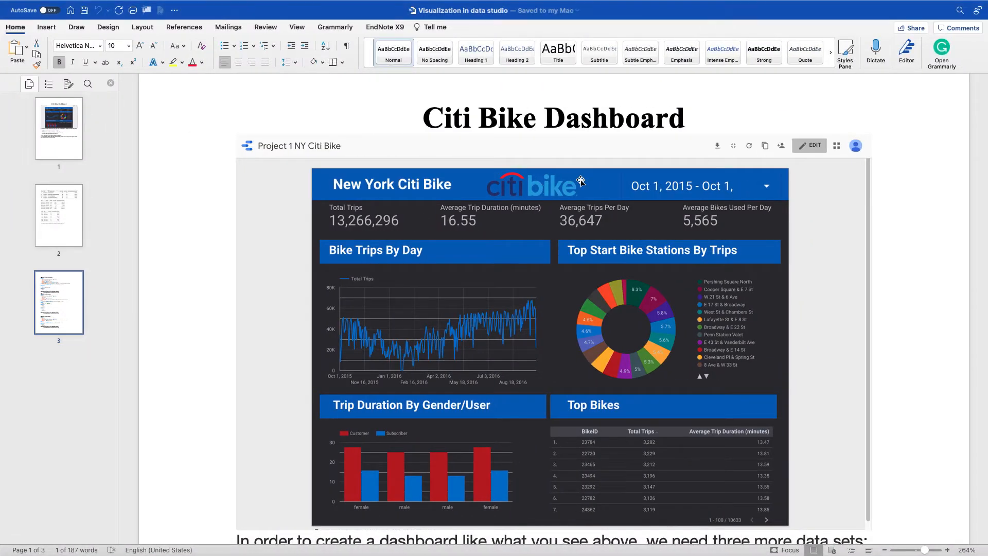
{"action": "key", "text": "ctrl+Left"}
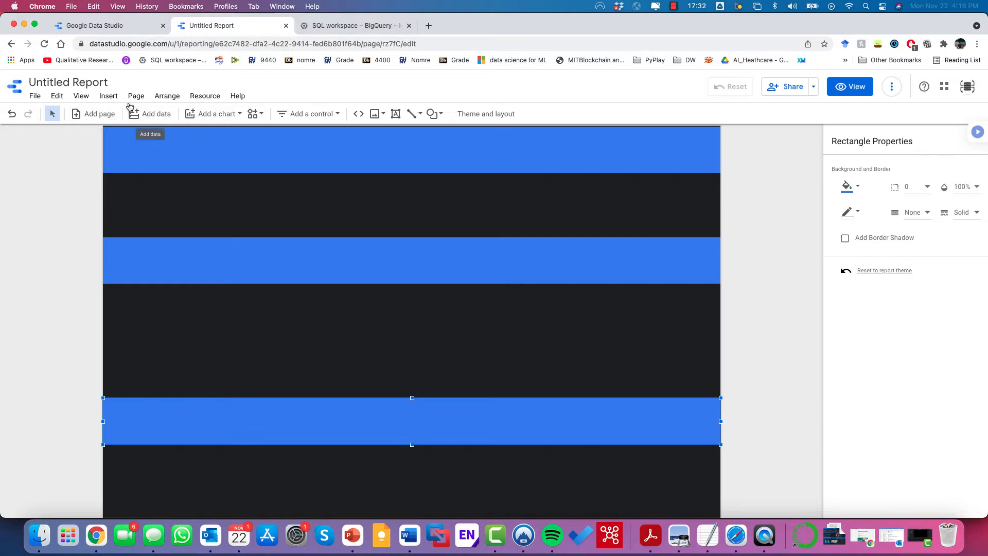
{"action": "left_click", "coordinate": [109, 96]}
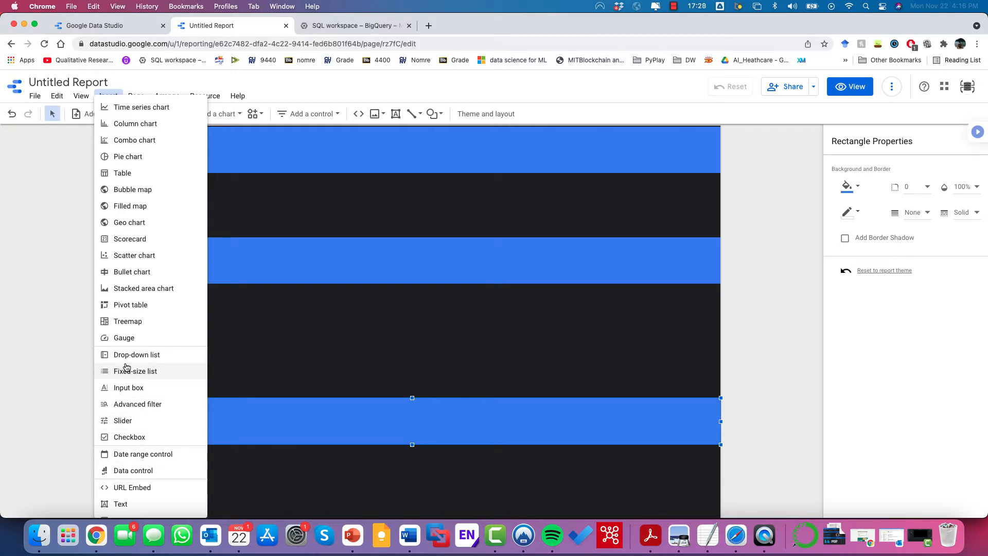
Step: Insert Citi_Bike_logo.jpeg as an image, shrink it, and place it in the top blue band
{"action": "scroll", "coordinate": [126, 367], "scroll_direction": "down", "scroll_amount": 3}
{"action": "left_click", "coordinate": [135, 438]}
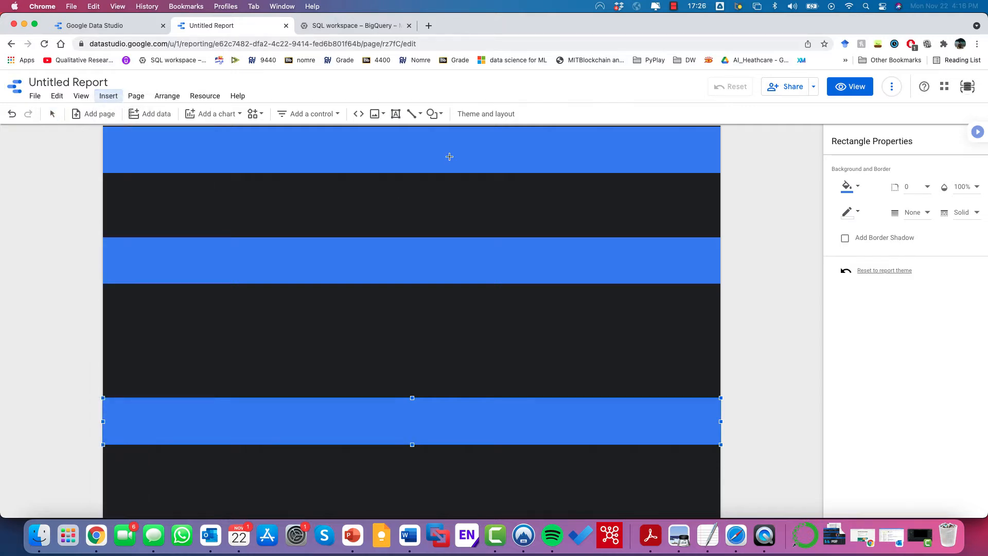
{"action": "left_click_drag", "start_coordinate": [384, 137], "coordinate": [580, 281]}
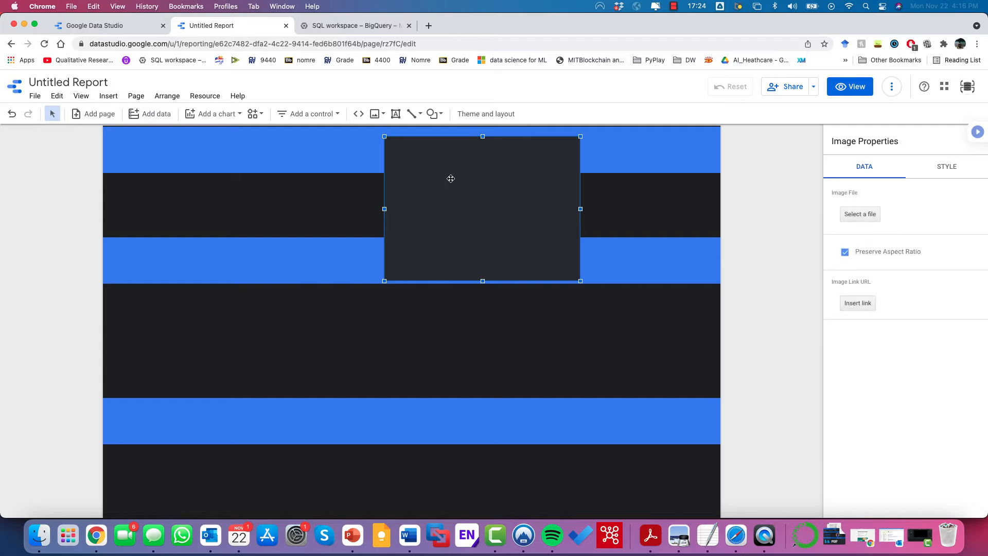
{"action": "left_click", "coordinate": [860, 214]}
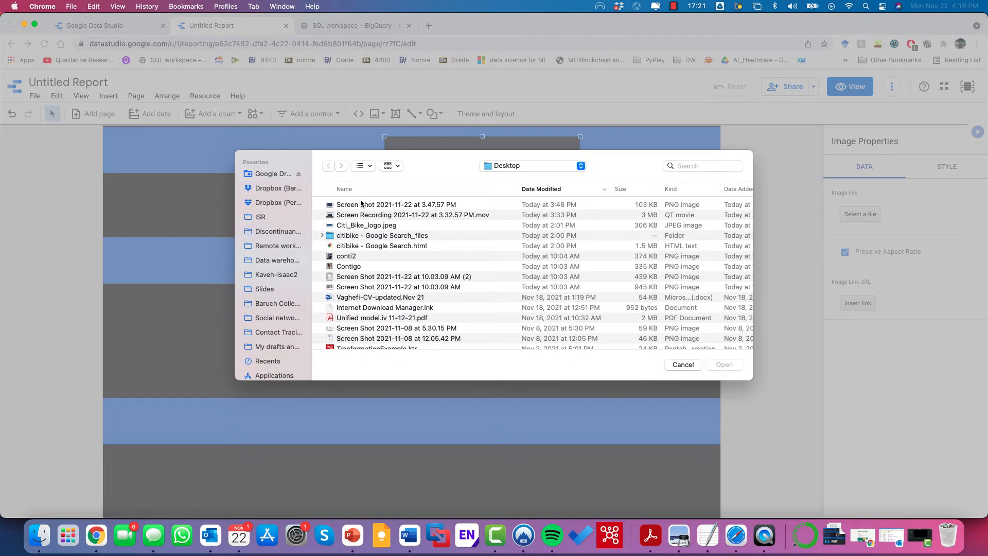
{"action": "double_click", "coordinate": [370, 225]}
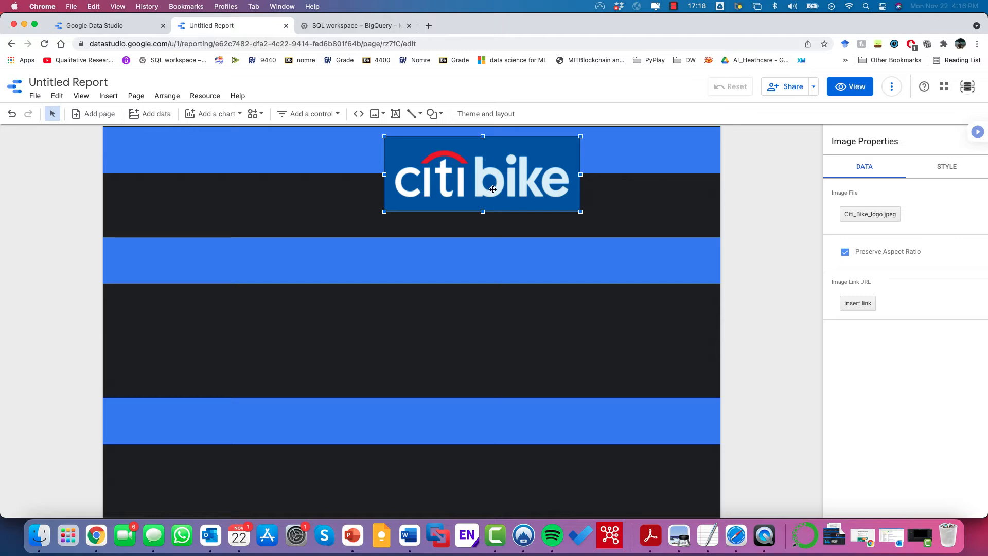
{"action": "left_click_drag", "start_coordinate": [581, 212], "coordinate": [528, 191]}
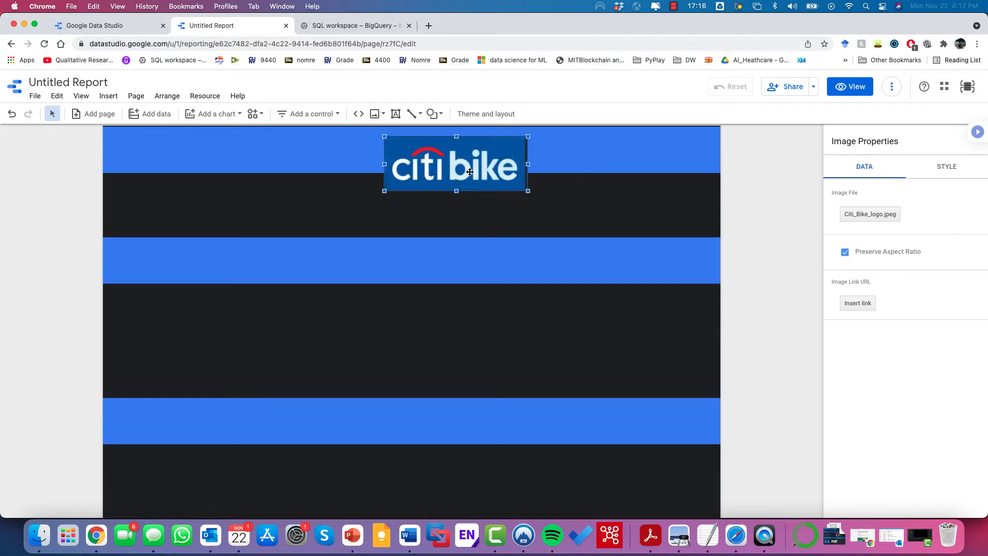
{"action": "left_click_drag", "start_coordinate": [459, 166], "coordinate": [415, 155]}
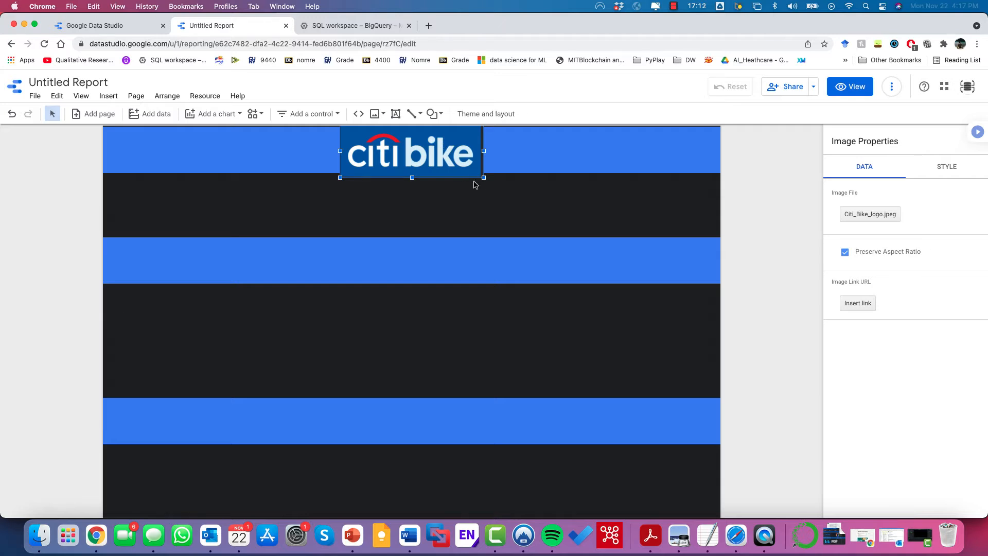
Step: Extract themes from the Citi Bike logo's colours and apply the third generated theme
{"action": "left_click_drag", "start_coordinate": [484, 179], "coordinate": [448, 158]}
{"action": "right_click", "coordinate": [446, 158]}
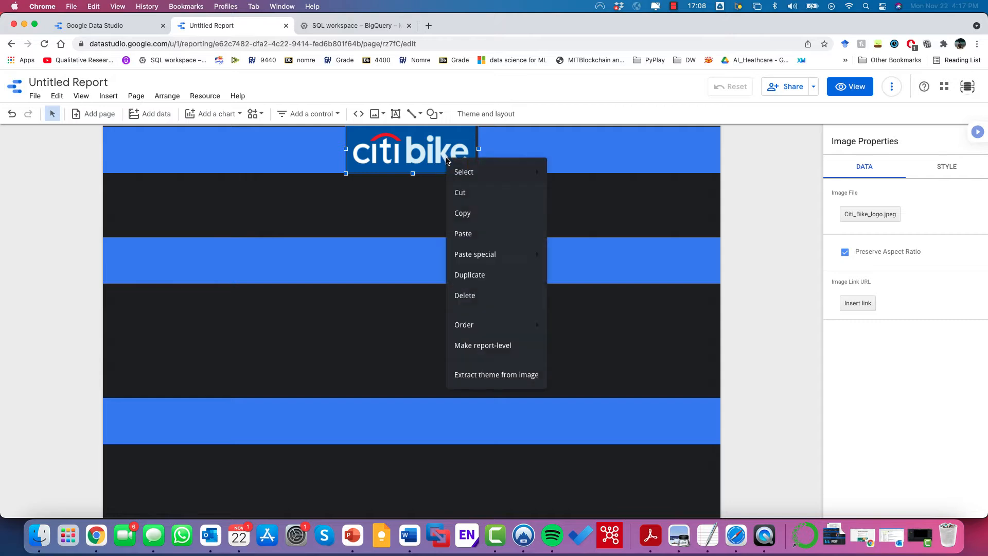
{"action": "mouse_move", "coordinate": [491, 328]}
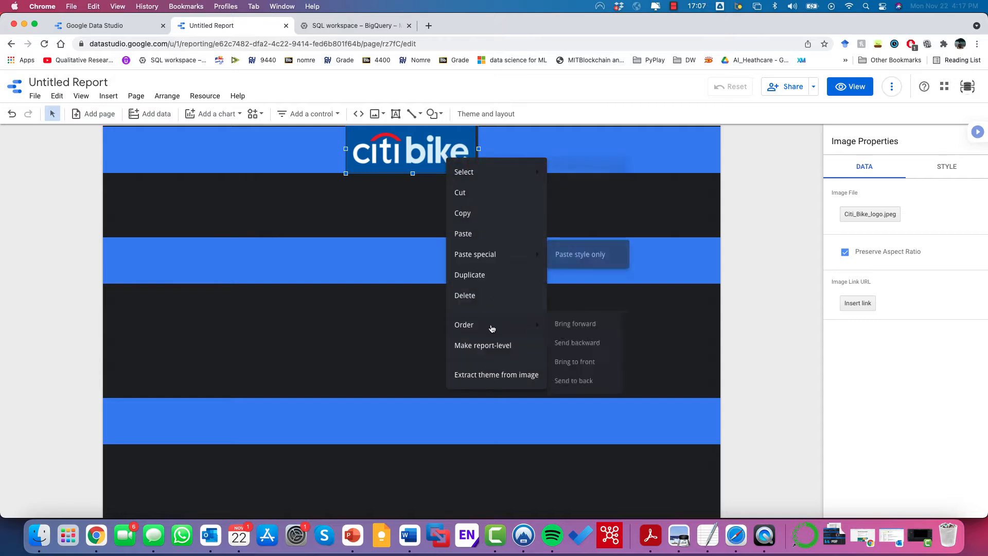
{"action": "left_click", "coordinate": [483, 375]}
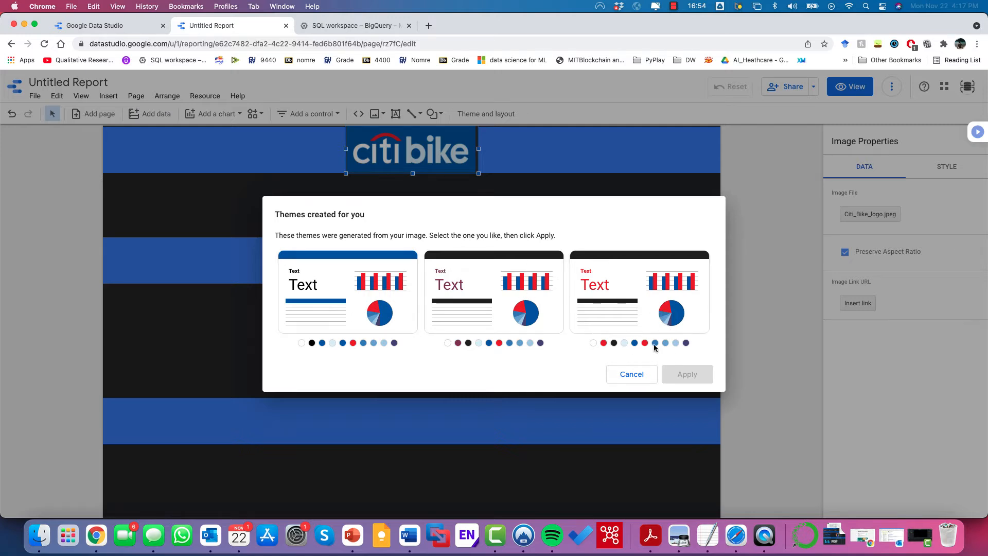
{"action": "left_click", "coordinate": [624, 318]}
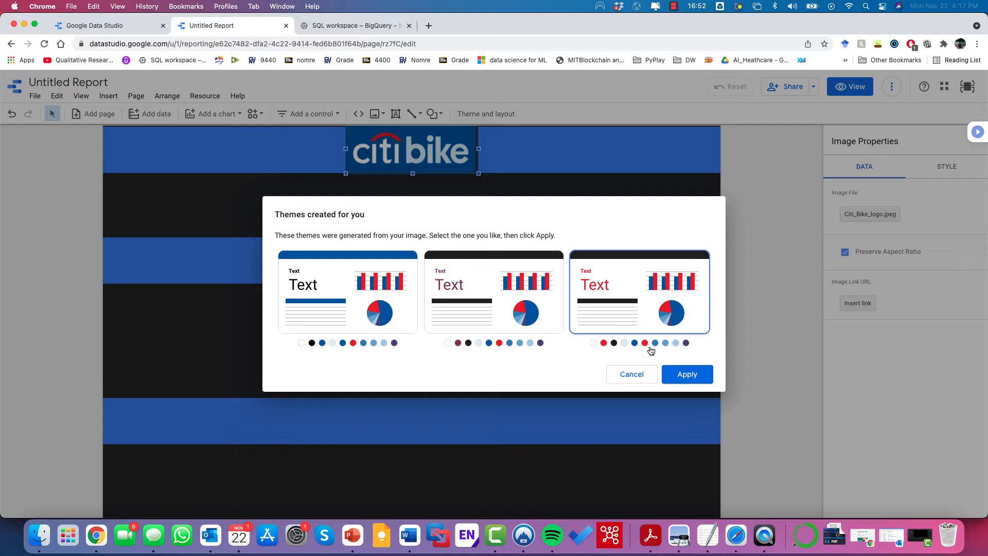
{"action": "left_click", "coordinate": [692, 385]}
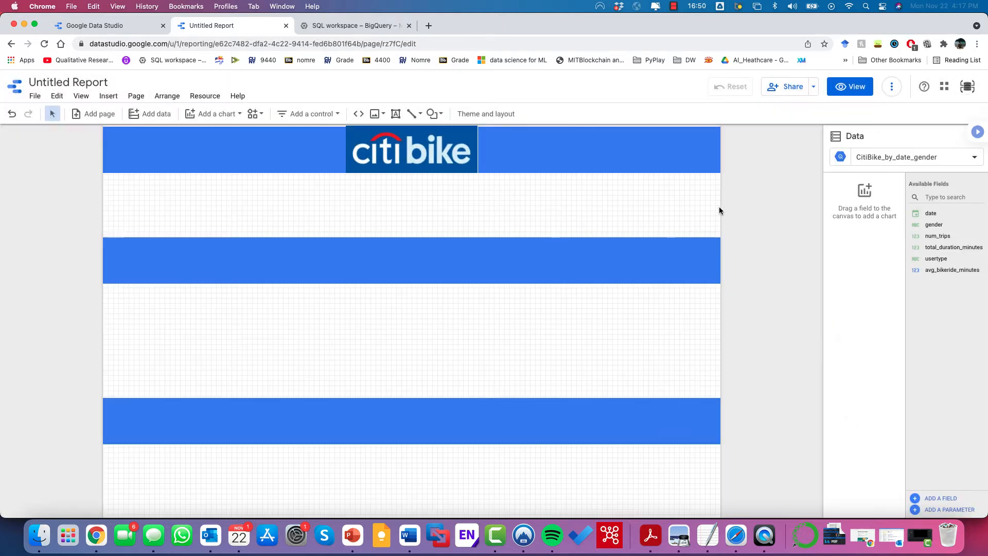
Step: Review Theme and layout settings and inspect the top header band's fill colour
{"action": "left_click", "coordinate": [476, 122]}
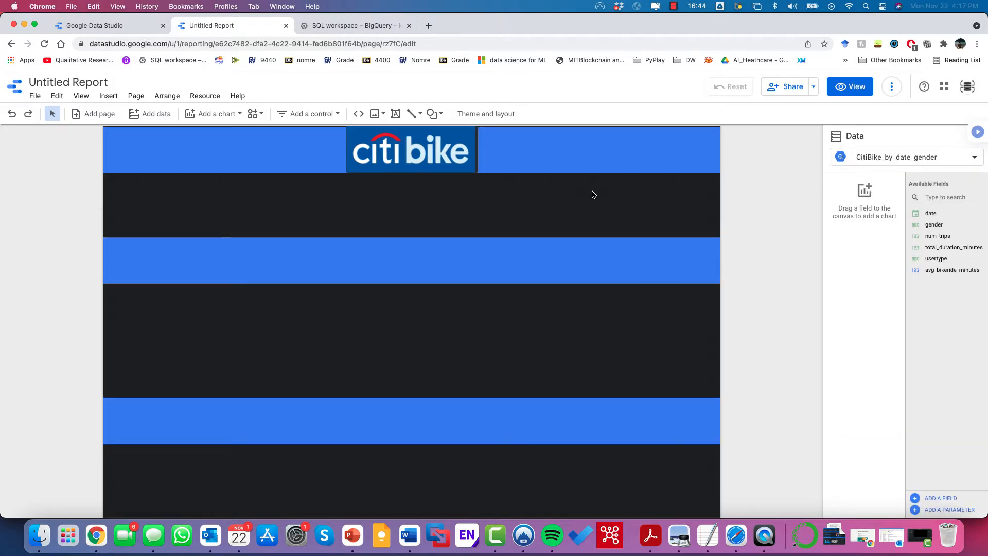
{"action": "left_click", "coordinate": [522, 152]}
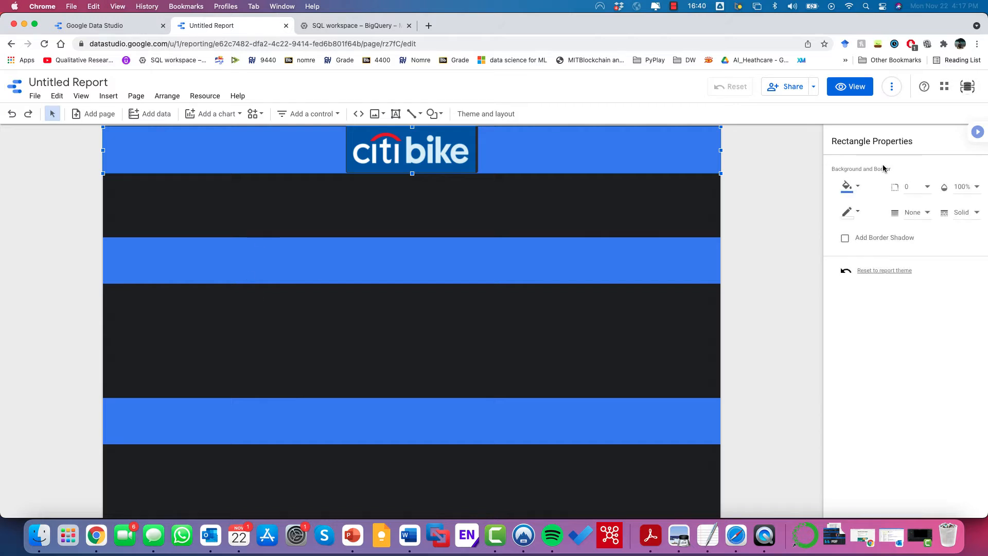
{"action": "left_click", "coordinate": [854, 187]}
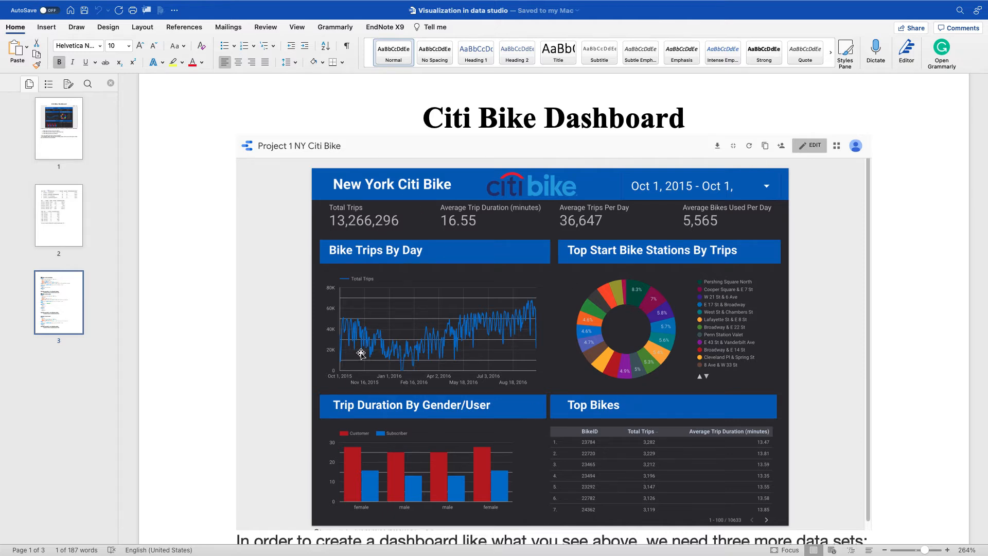
{"action": "key", "text": "ctrl+Left"}
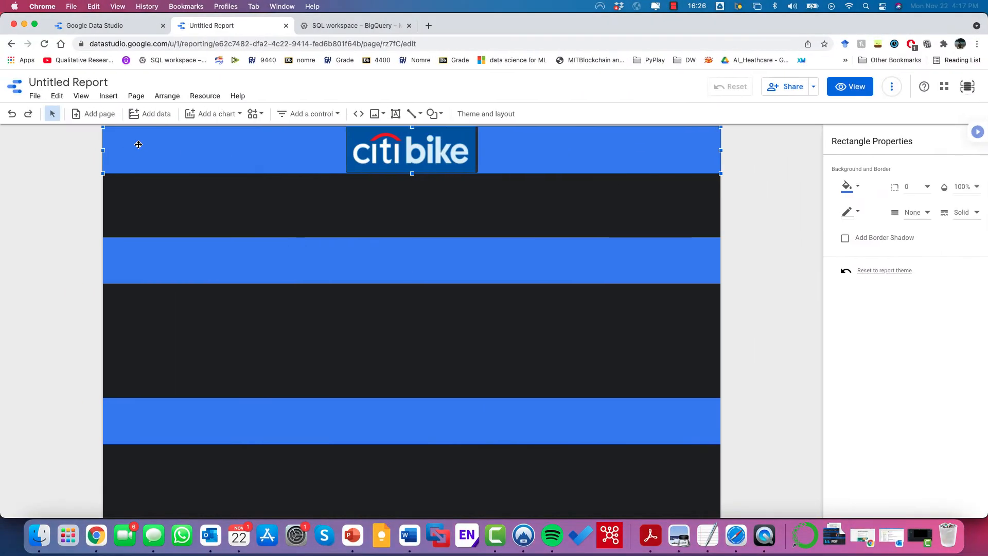
Step: Add a 'Citi Bike Dashboard' text box to the top band near its left edge
{"action": "left_click", "coordinate": [108, 95]}
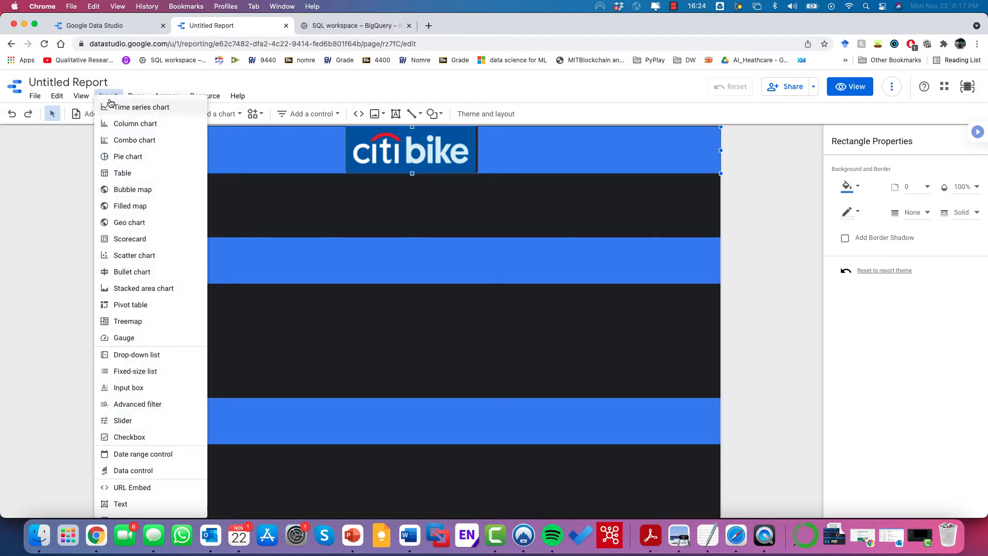
{"action": "scroll", "coordinate": [187, 345], "scroll_direction": "down", "scroll_amount": 3}
{"action": "left_click", "coordinate": [154, 421]}
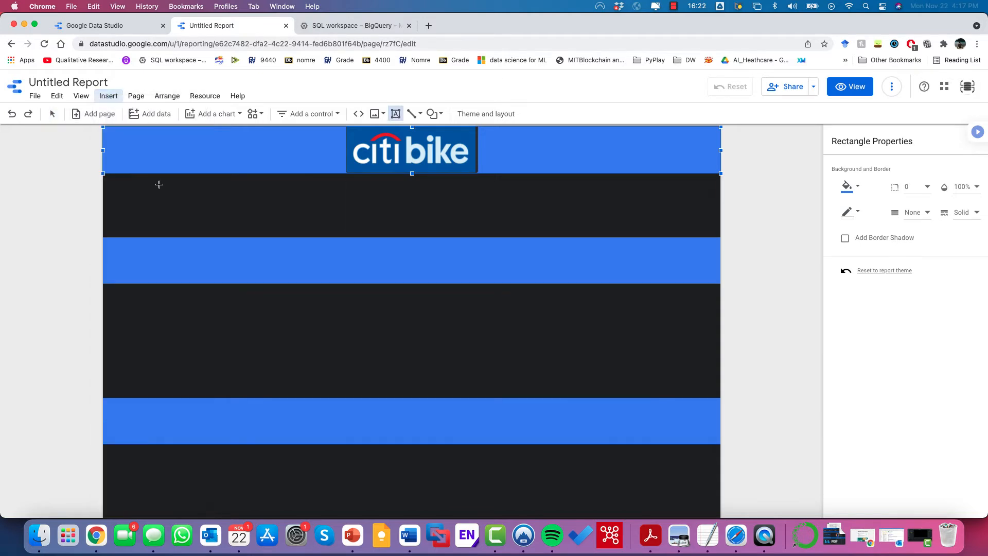
{"action": "left_click", "coordinate": [139, 152]}
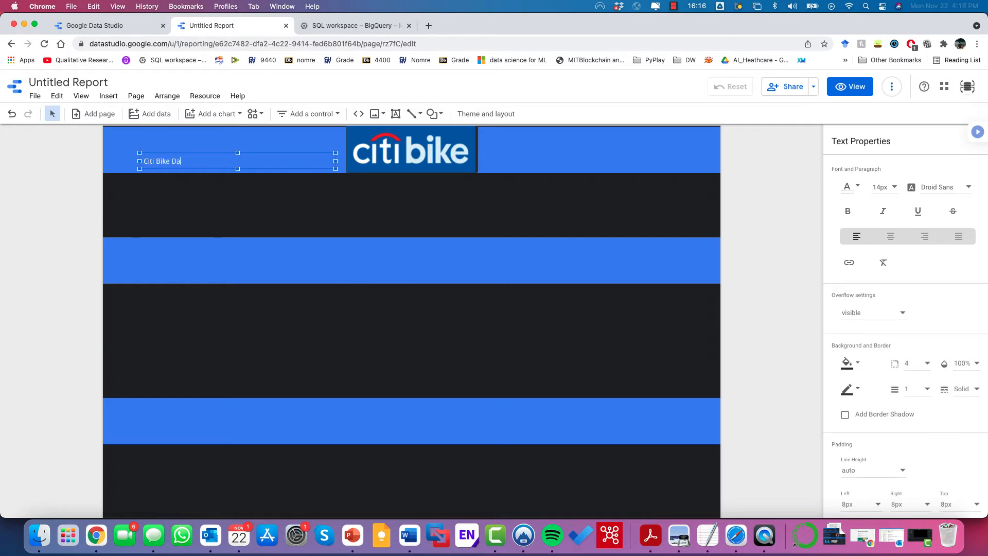
{"action": "left_click", "coordinate": [152, 148]}
{"action": "left_click", "coordinate": [166, 158]}
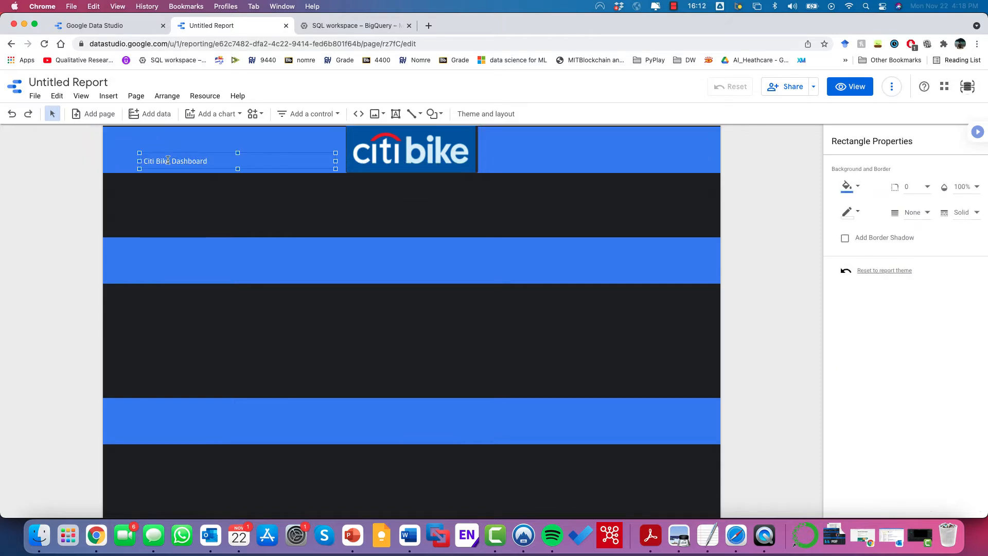
{"action": "left_click_drag", "start_coordinate": [180, 153], "coordinate": [165, 142]}
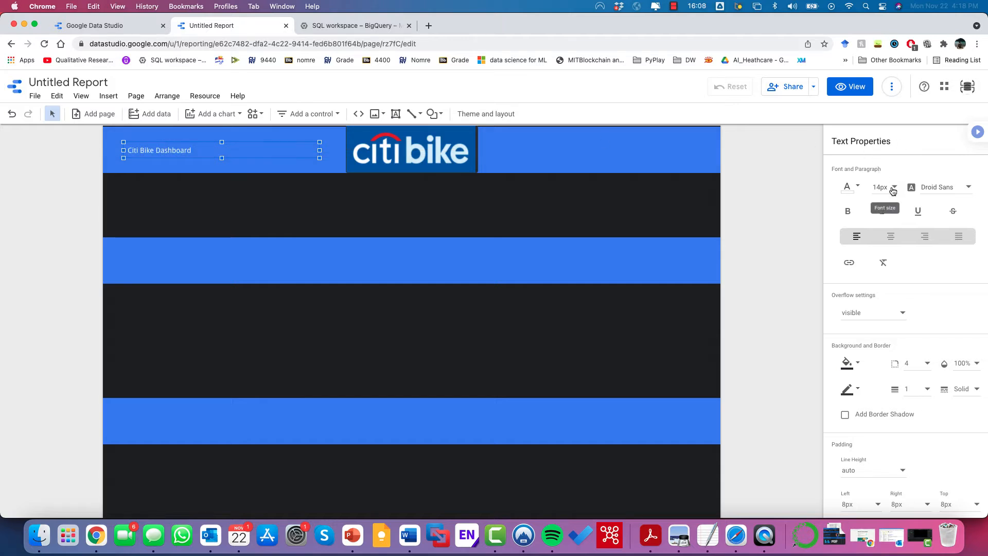
Step: Set the title text to 28px and bold
{"action": "left_click", "coordinate": [890, 188]}
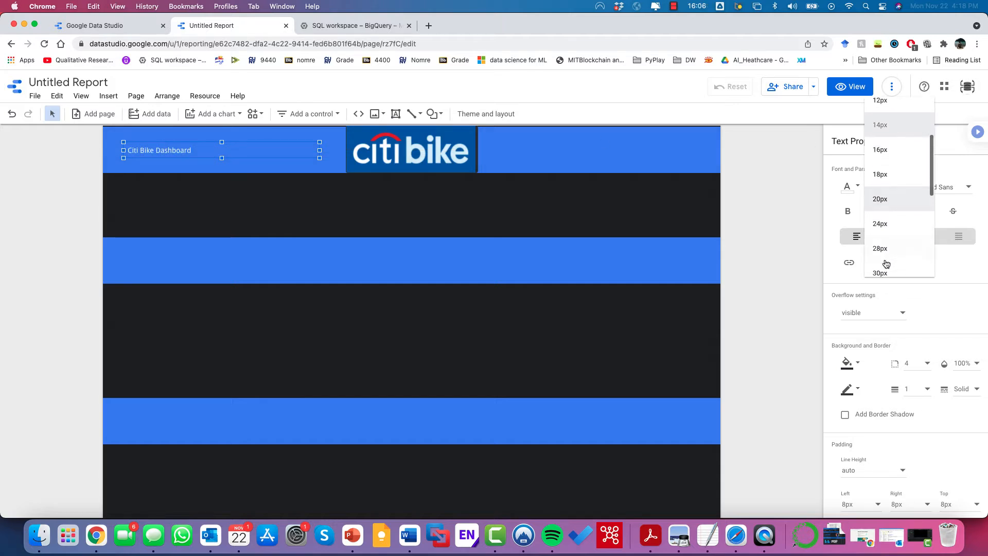
{"action": "left_click", "coordinate": [888, 250]}
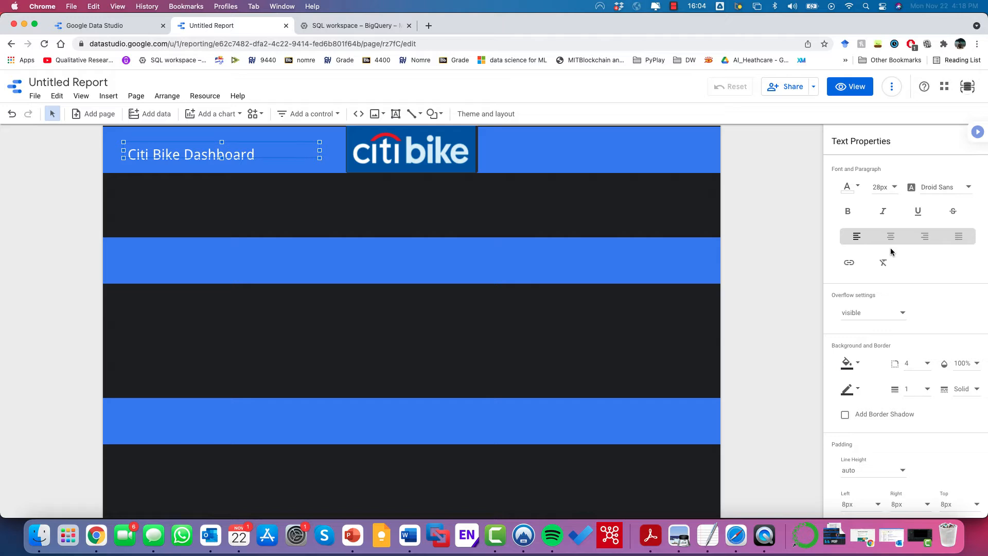
{"action": "left_click", "coordinate": [847, 210]}
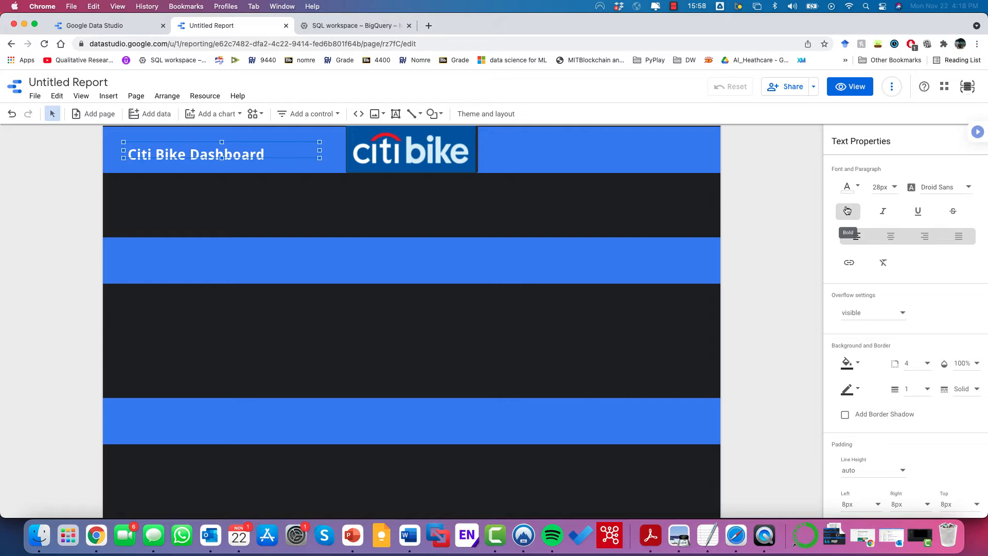
{"action": "left_click", "coordinate": [453, 185]}
{"action": "left_click", "coordinate": [193, 157]}
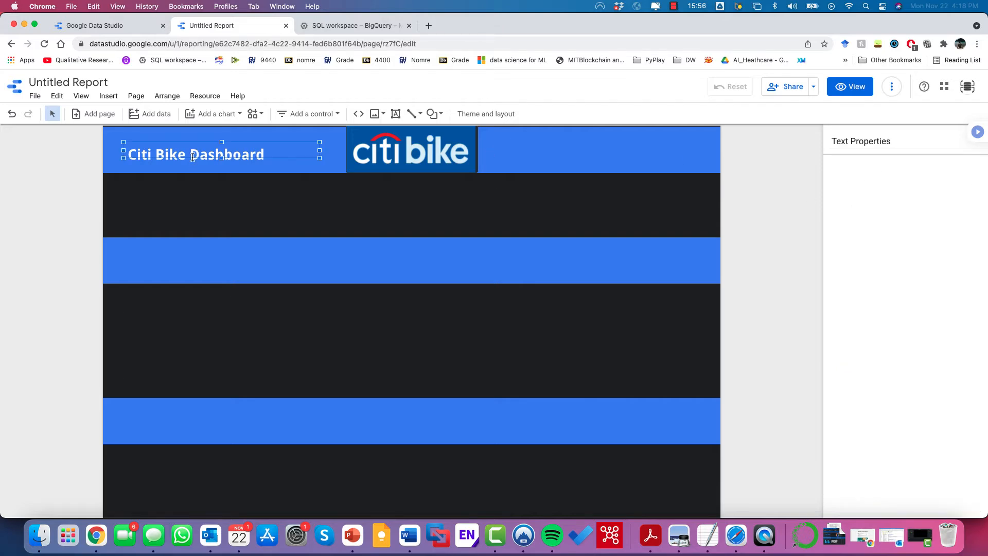
Step: Duplicate the title and move the copy into the second blue band
{"action": "key", "text": "ctrl+Right"}
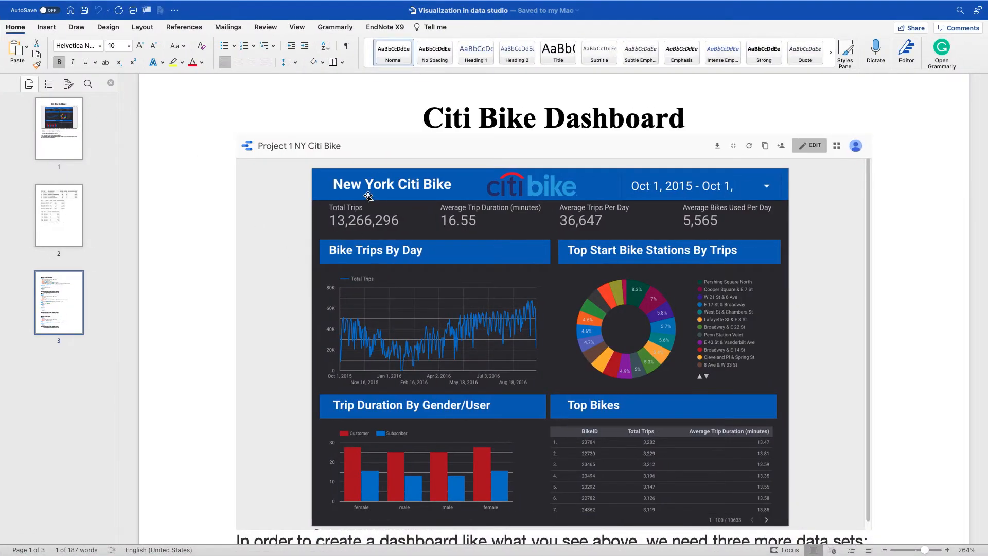
{"action": "key", "text": "ctrl+Left"}
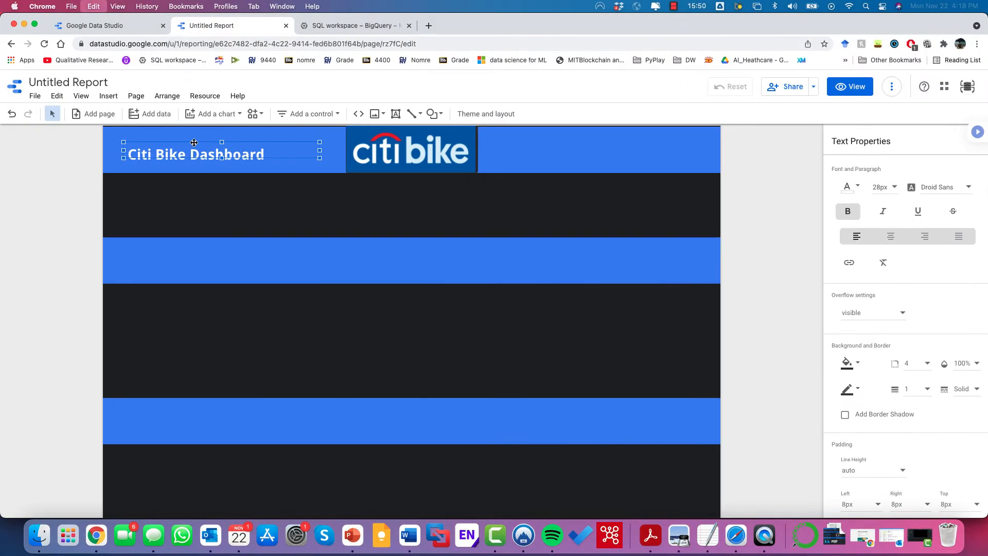
{"action": "key", "text": "super+d"}
{"action": "left_click_drag", "start_coordinate": [195, 153], "coordinate": [186, 253]}
Step: Paste two more title copies and place them in the middle-right and bottom bands
{"action": "key", "text": "super+v"}
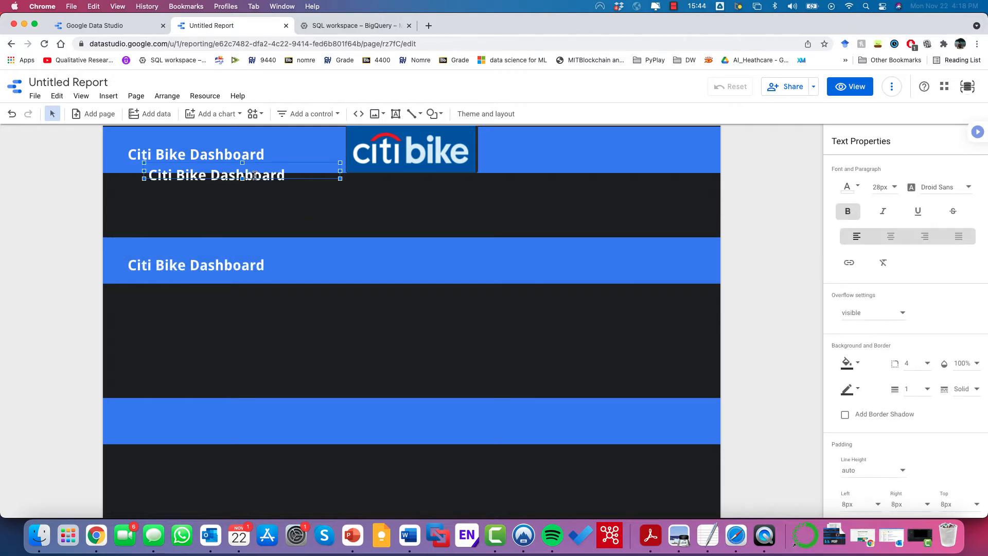
{"action": "left_click", "coordinate": [255, 159]}
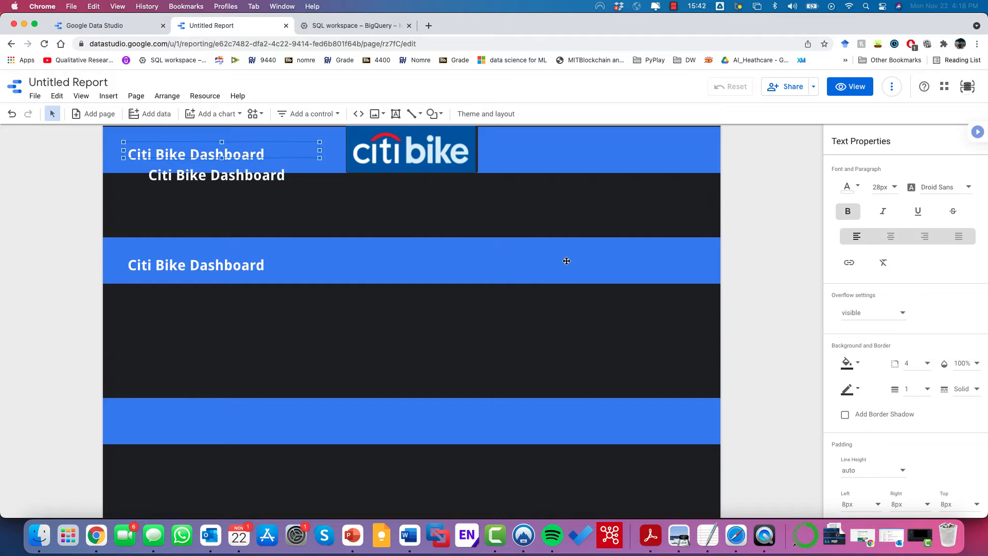
{"action": "left_click", "coordinate": [255, 158]}
{"action": "left_click", "coordinate": [252, 172]}
{"action": "left_click_drag", "start_coordinate": [252, 171], "coordinate": [588, 256]}
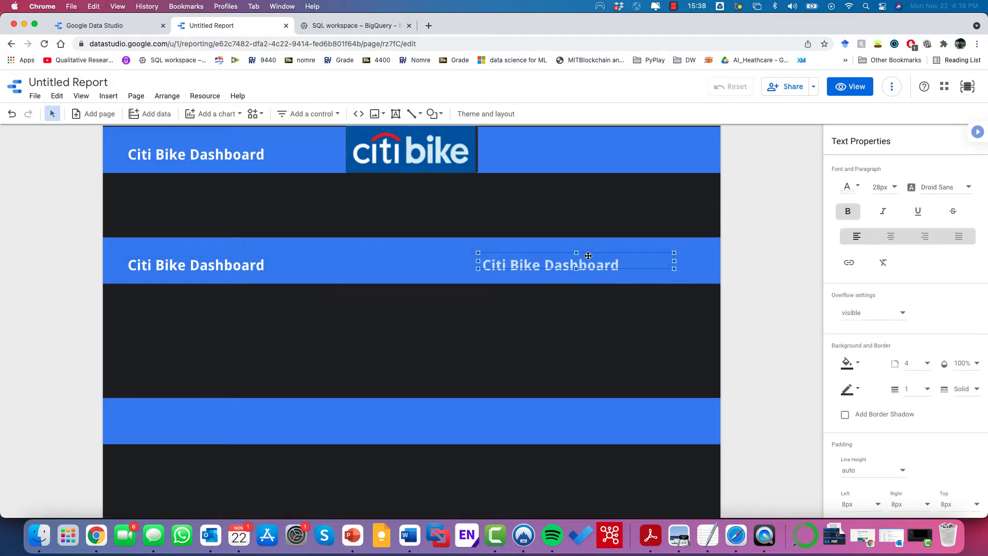
{"action": "key", "text": "super+v"}
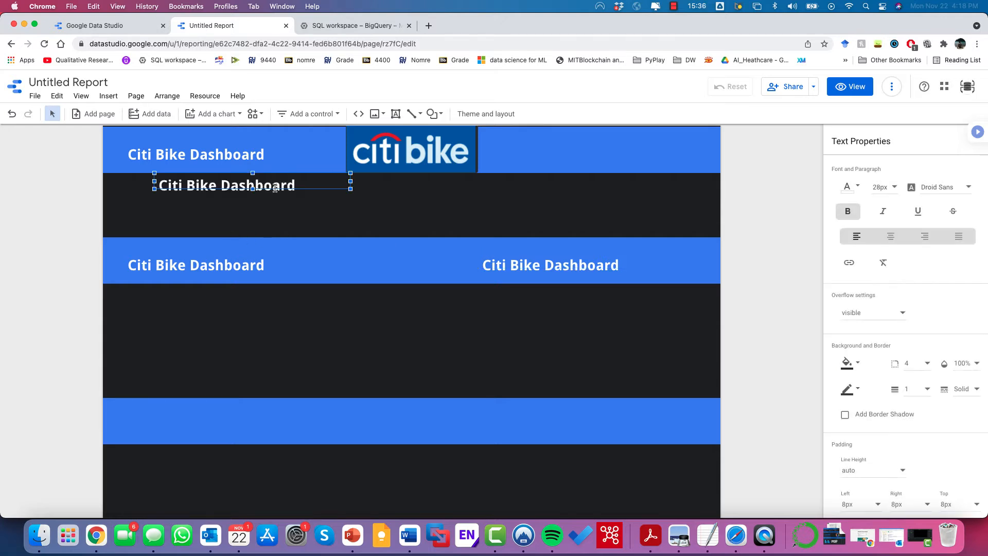
{"action": "left_click_drag", "start_coordinate": [267, 178], "coordinate": [588, 409]}
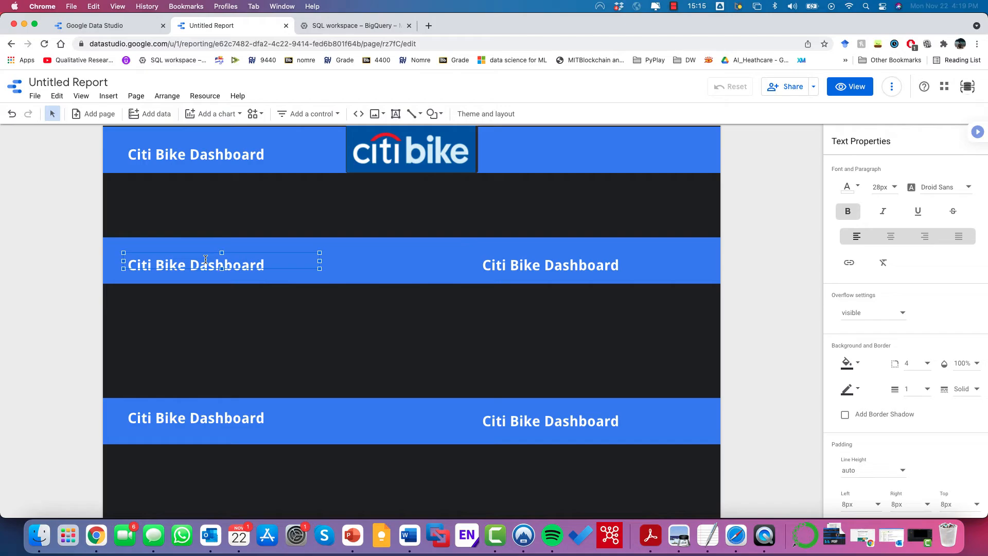
Step: Retitle the middle band headers 'Bike trips by day' and 'Top bike stations'
{"action": "double_click", "coordinate": [205, 259]}
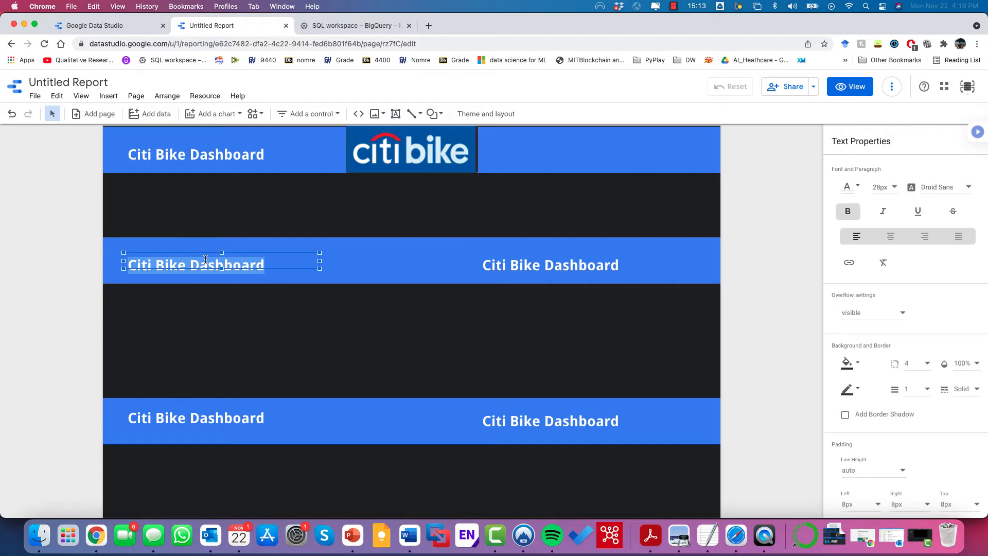
{"action": "key", "text": "fn"}
{"action": "key", "text": "fn"}
{"action": "type", "text": "Bike trips by day"}
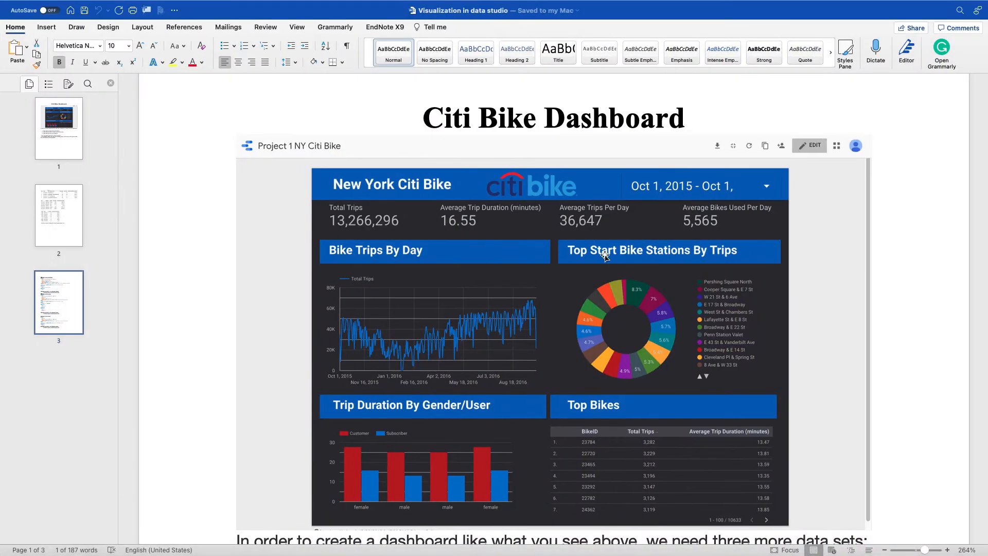
{"action": "left_click", "coordinate": [531, 261]}
{"action": "double_click", "coordinate": [530, 260]}
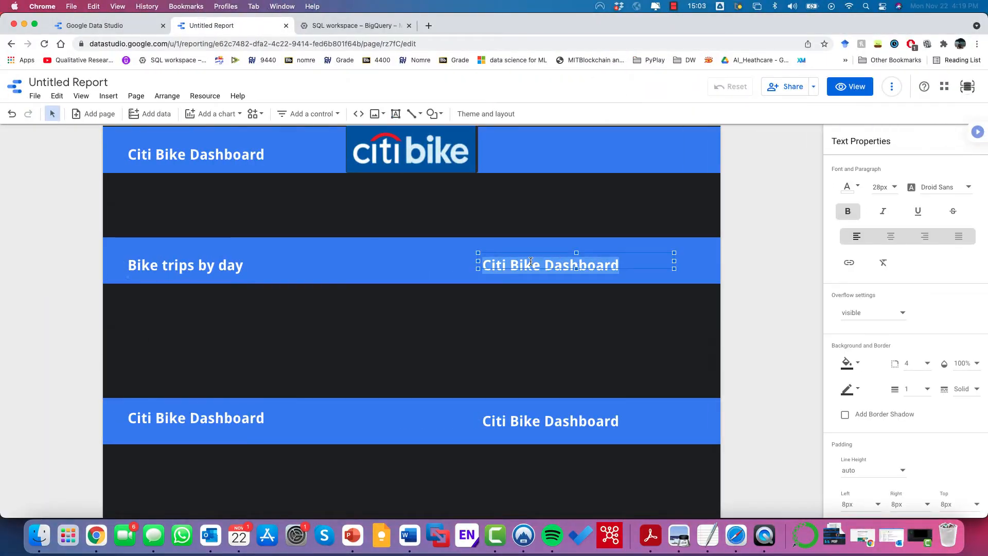
{"action": "key", "text": "fn"}
{"action": "key", "text": "fn"}
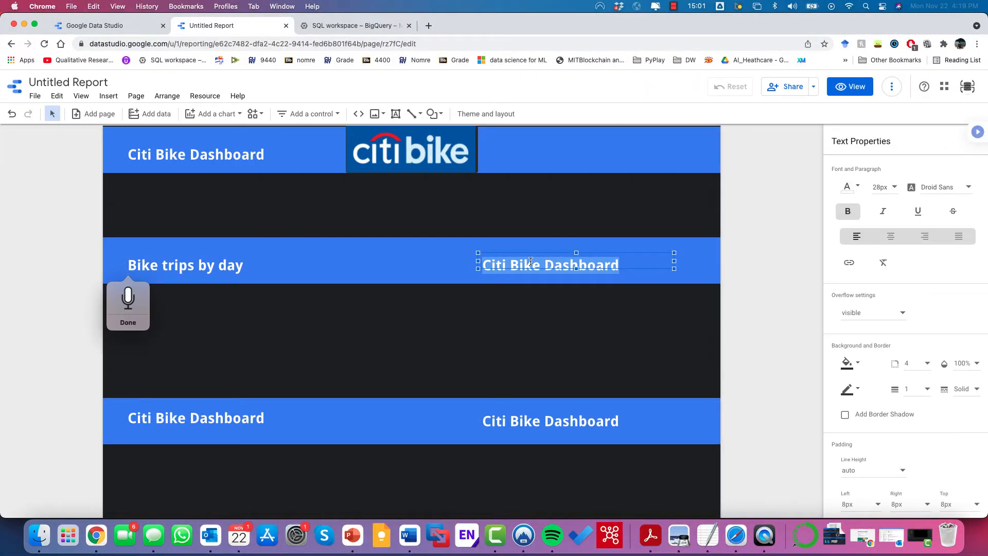
{"action": "type", "text": "Top bike stations"}
Step: Retitle the bottom-left header 'Trip duration by gender/usertype', widen its box, and type 'Top bike'
{"action": "left_click", "coordinate": [196, 418]}
{"action": "double_click", "coordinate": [141, 417]}
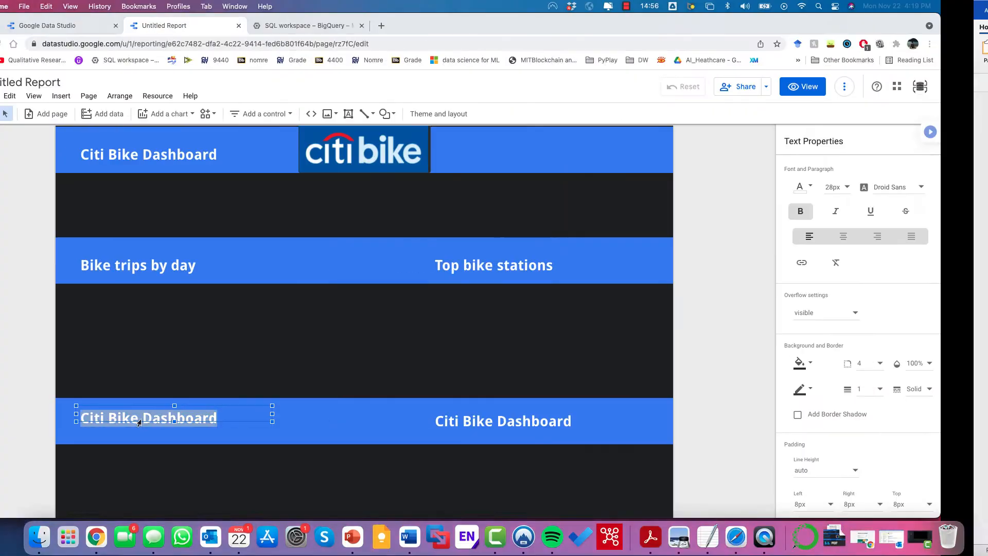
{"action": "key", "text": "fn"}
{"action": "key", "text": "fn"}
{"action": "type", "text": "Tribulation"}
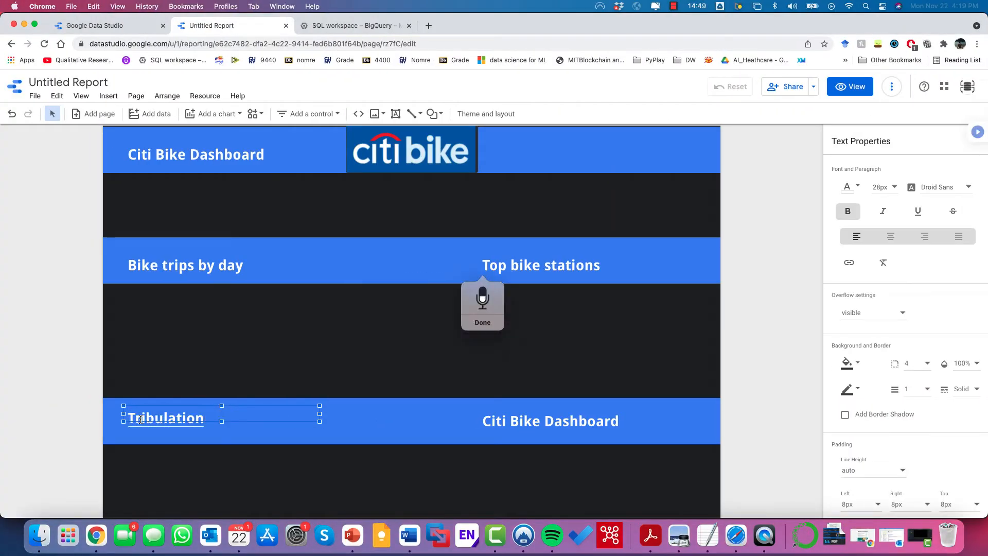
{"action": "type", "text": " tribulation"}
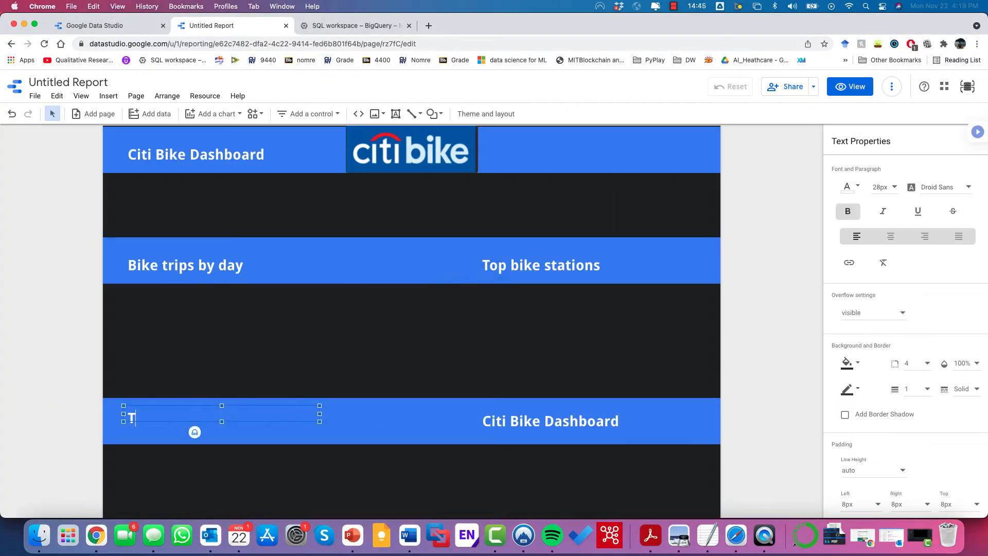
{"action": "type", "text": "rip duration by gender/usert"}
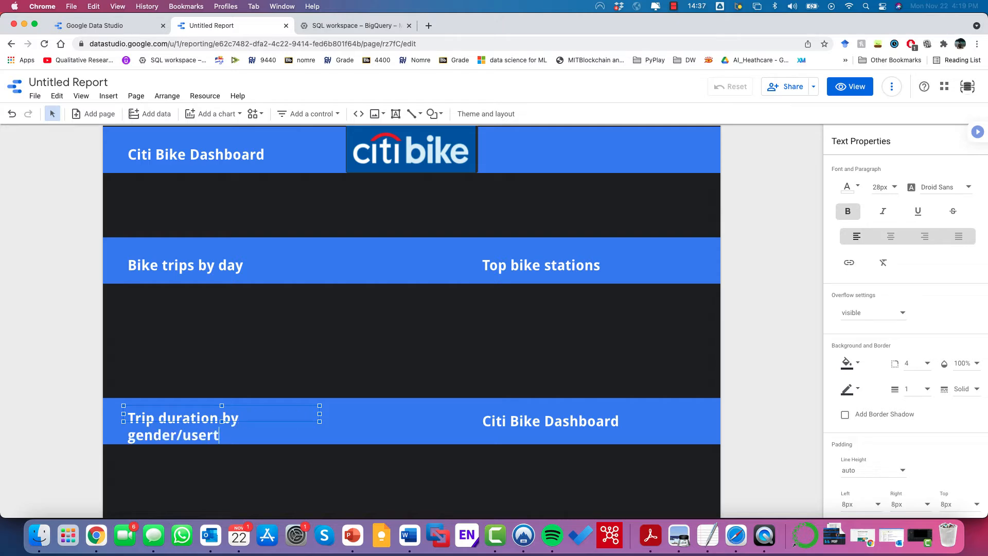
{"action": "type", "text": "ype"}
{"action": "left_click", "coordinate": [280, 388]}
{"action": "left_click", "coordinate": [278, 432]}
{"action": "left_click", "coordinate": [288, 416]}
{"action": "left_click_drag", "start_coordinate": [320, 413], "coordinate": [372, 414]}
{"action": "double_click", "coordinate": [334, 418]}
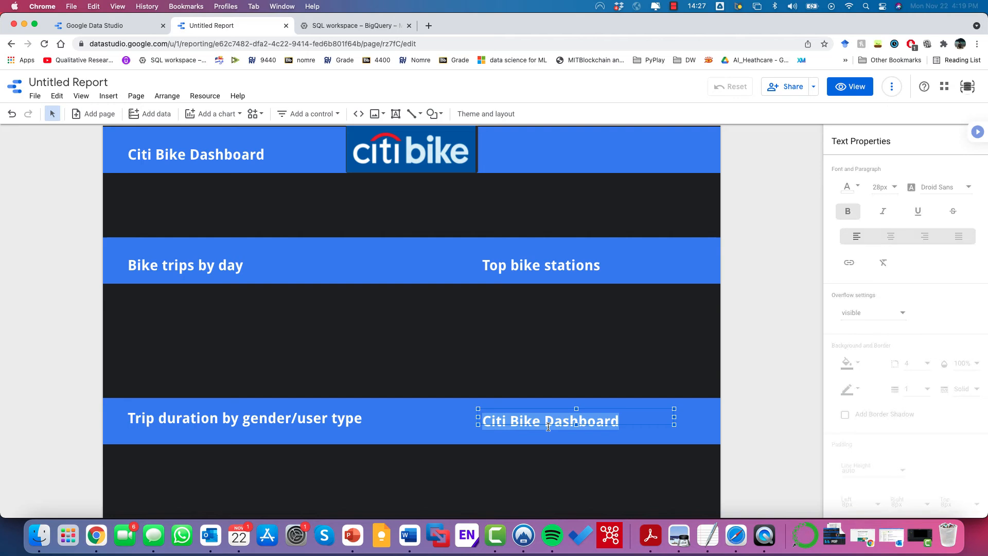
{"action": "type", "text": "Top "}
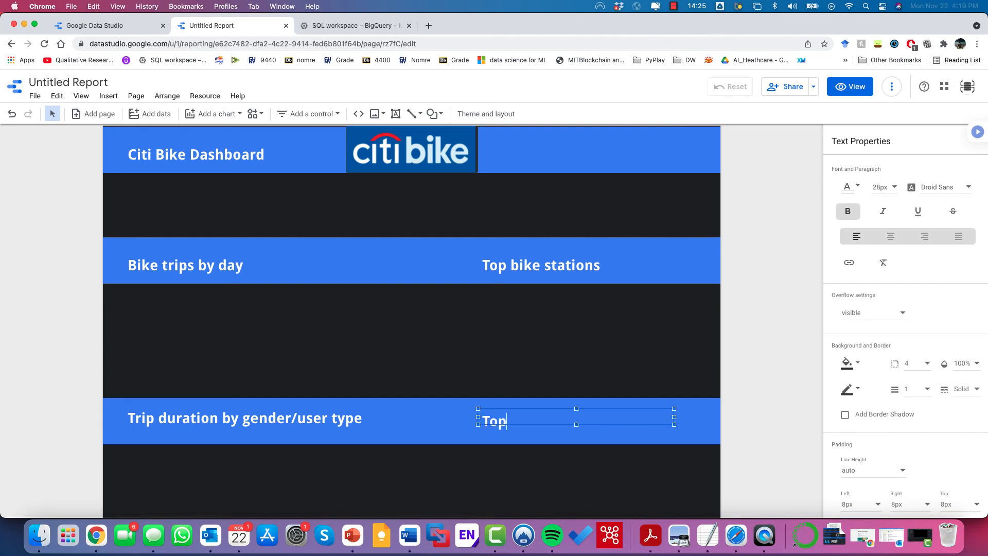
{"action": "type", "text": "bikes"}
Step: Finish the 'Top bikes' band title and compare the report against the reference dashboard
{"action": "left_click", "coordinate": [313, 364]}
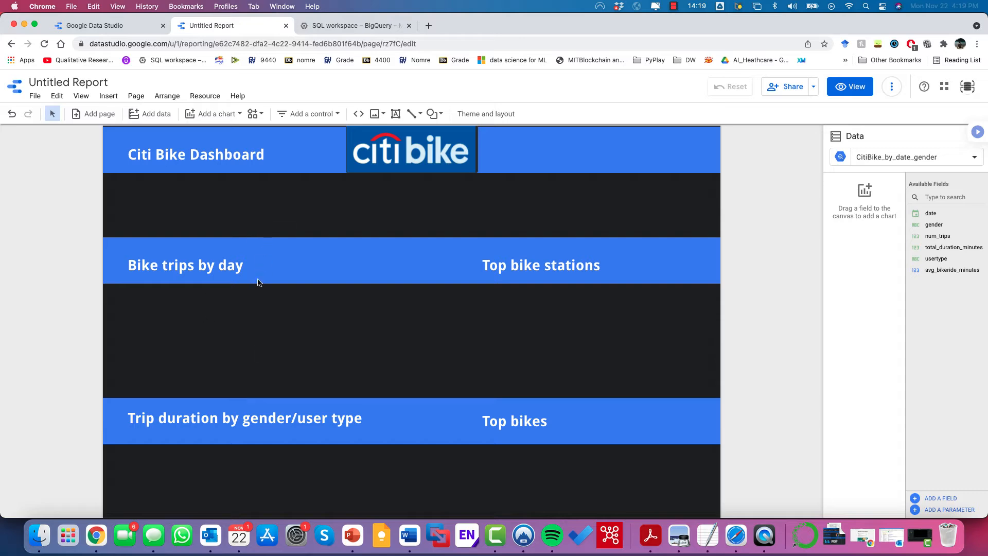
{"action": "key", "text": "ctrl+Right"}
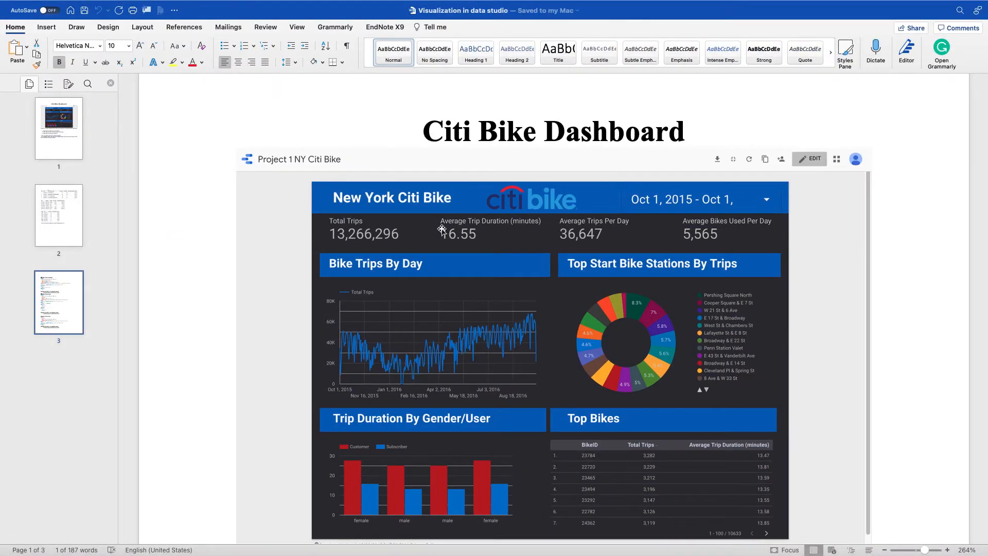
{"action": "key", "text": "ctrl+Left"}
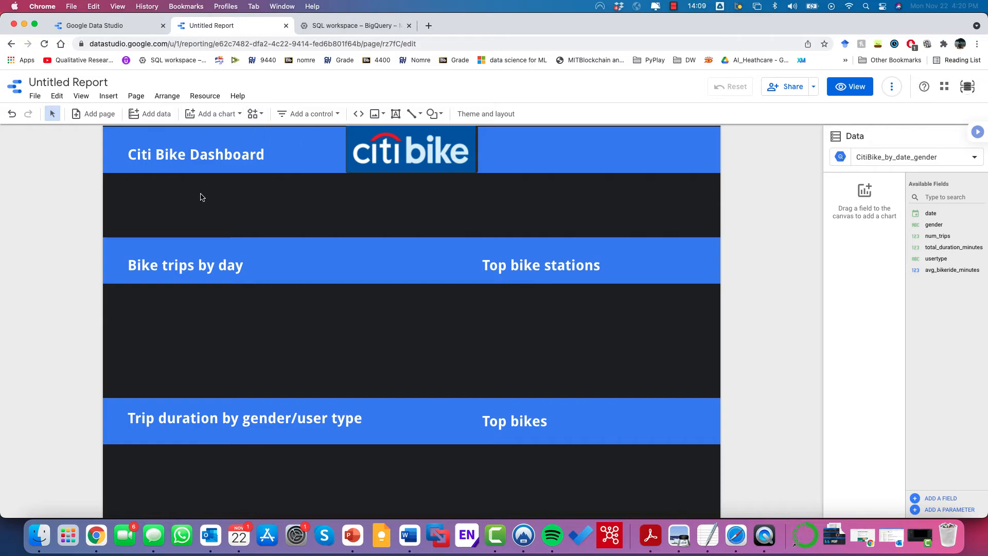
{"action": "key", "text": "ctrl+Right"}
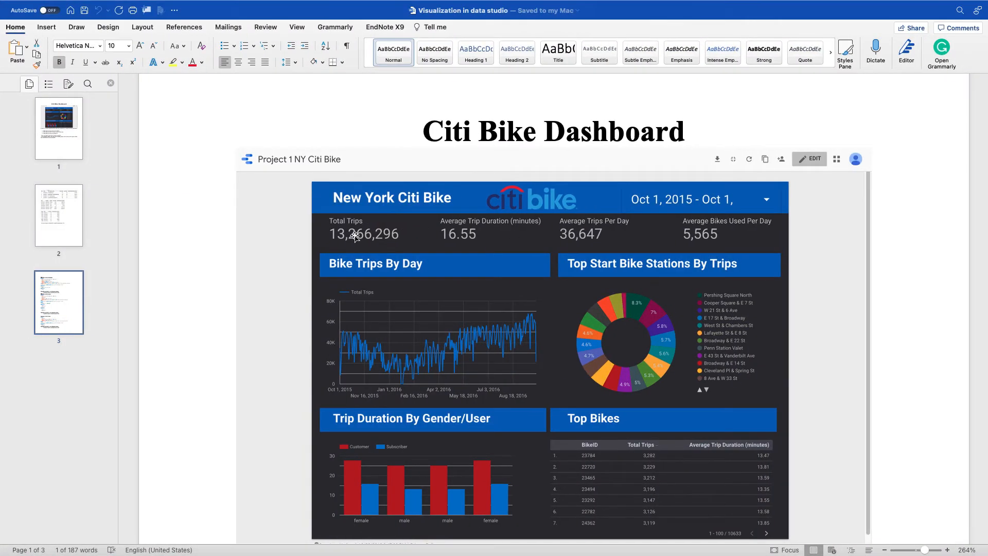
{"action": "key", "text": "ctrl+Left"}
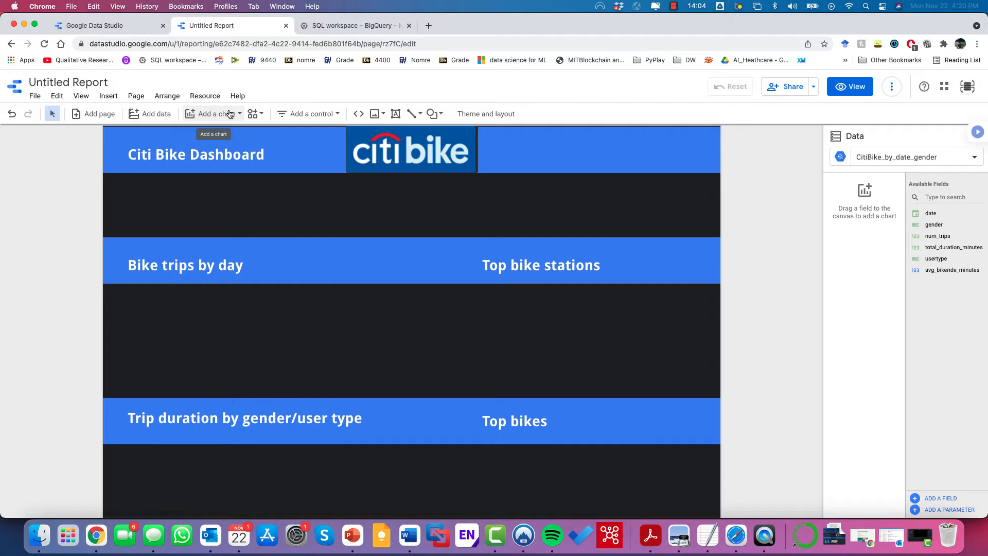
Step: Place a scorecard below the header title and widen it to show the full 29,228,098 total
{"action": "left_click", "coordinate": [221, 114]}
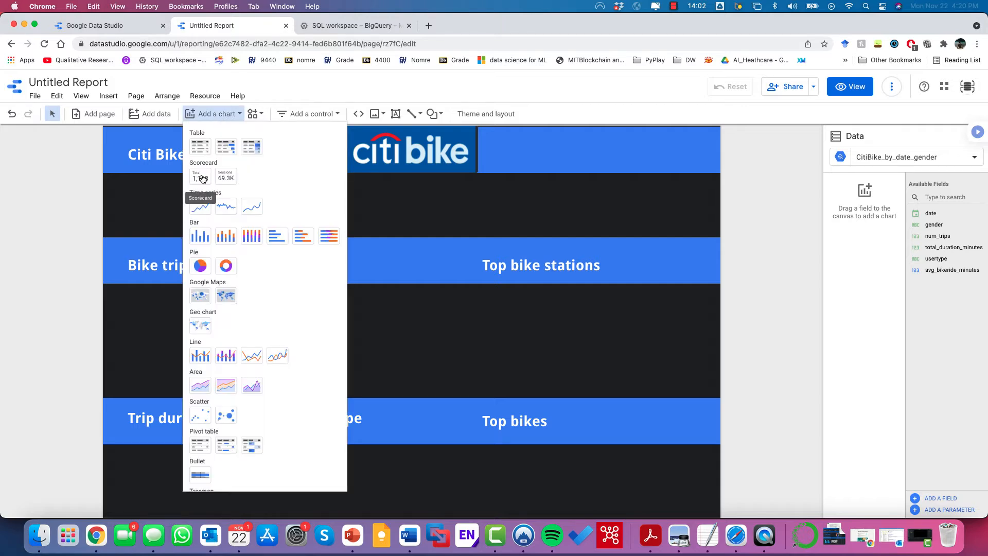
{"action": "left_click", "coordinate": [202, 178]}
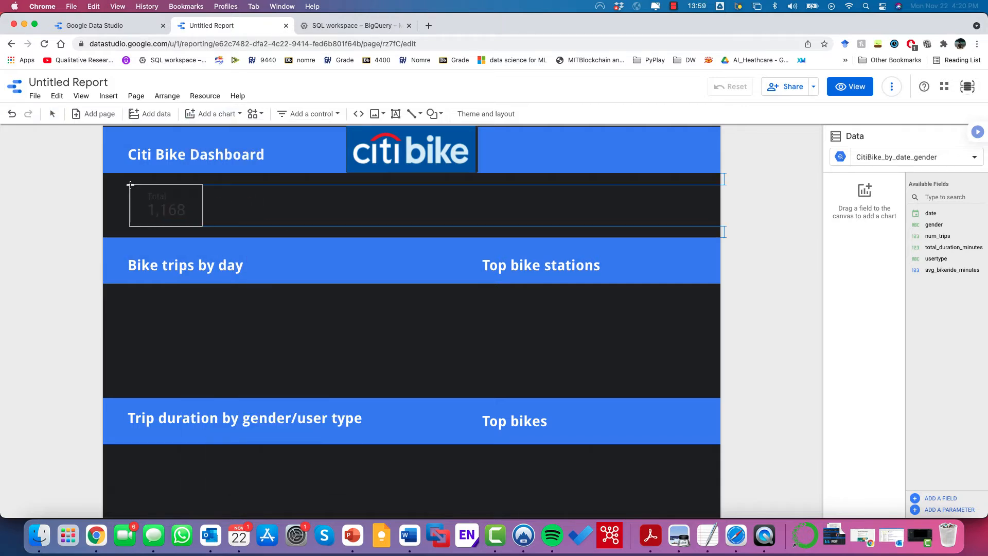
{"action": "left_click", "coordinate": [130, 185]}
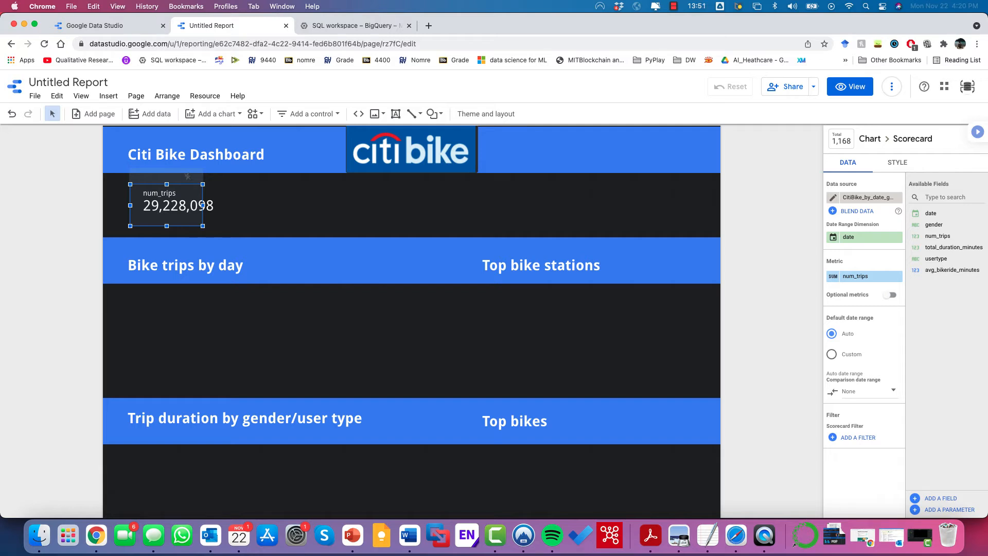
{"action": "left_click_drag", "start_coordinate": [202, 205], "coordinate": [249, 206]}
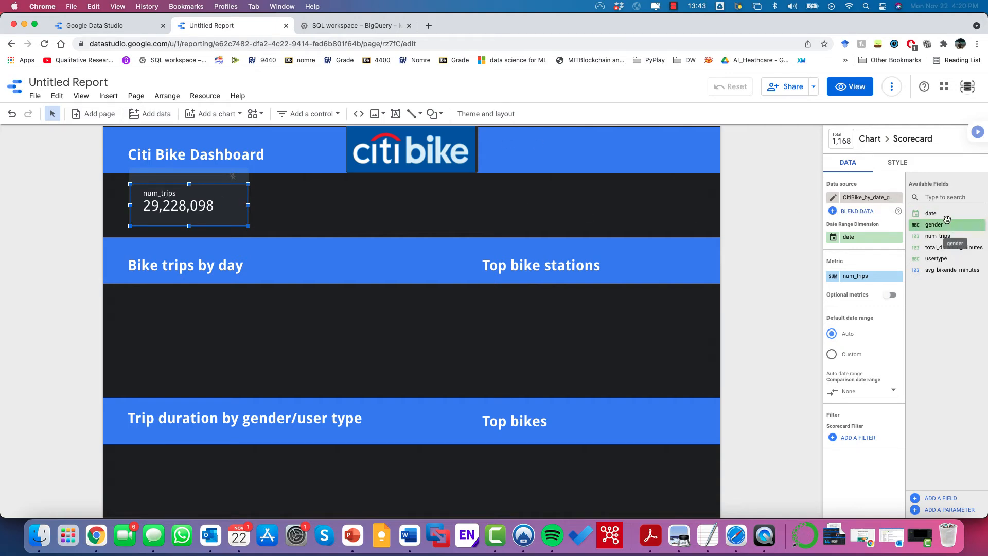
Step: Switch the scorecard's data source to CitiBike_by_date_startstation with num_trips as its metric, showing 33,319,019
{"action": "left_click", "coordinate": [880, 197]}
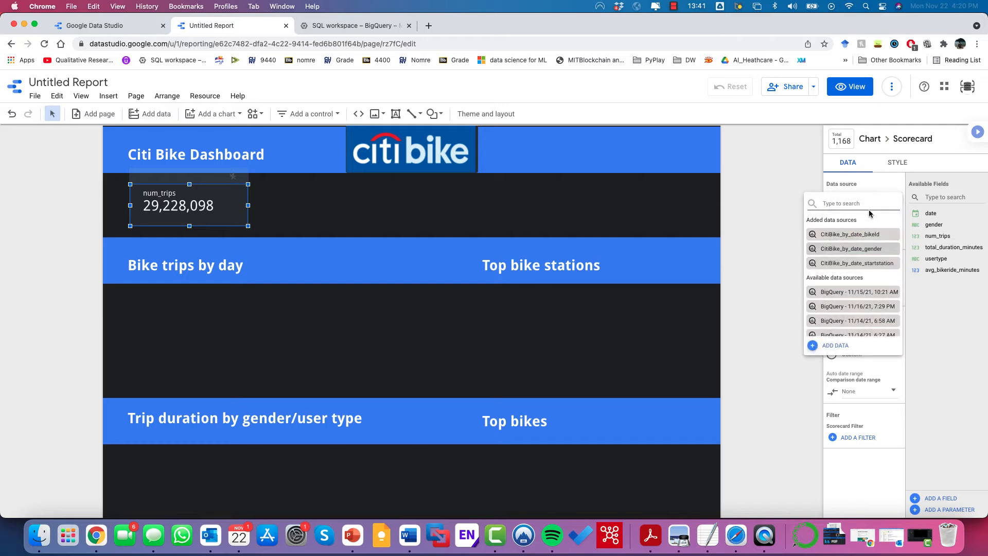
{"action": "left_click", "coordinate": [868, 263]}
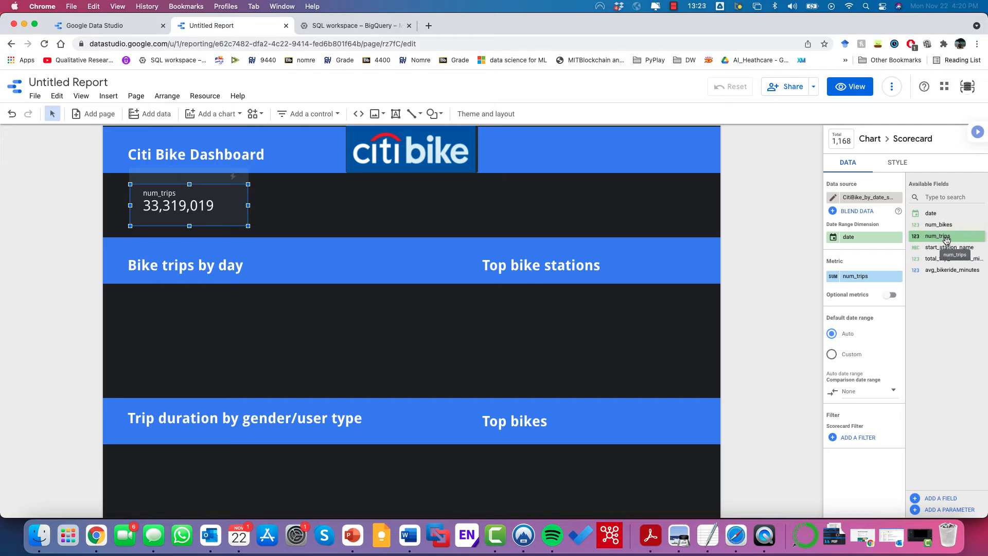
{"action": "left_click_drag", "start_coordinate": [946, 239], "coordinate": [889, 282]}
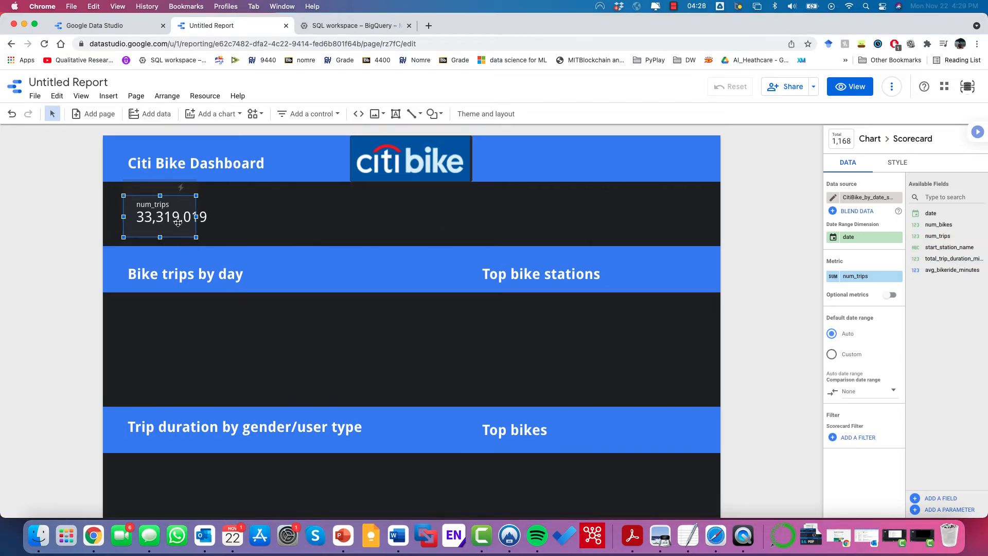
Step: Duplicate the num_trips scorecard to its right and make the copy show avg_bikeride_minutes (15.56)
{"action": "key", "text": "super+v"}
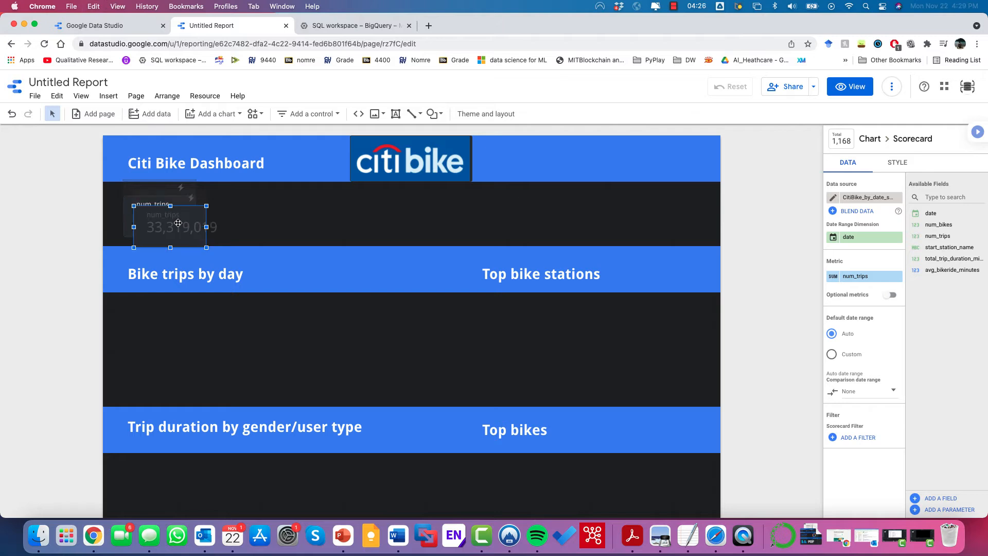
{"action": "left_click_drag", "start_coordinate": [162, 222], "coordinate": [309, 209]}
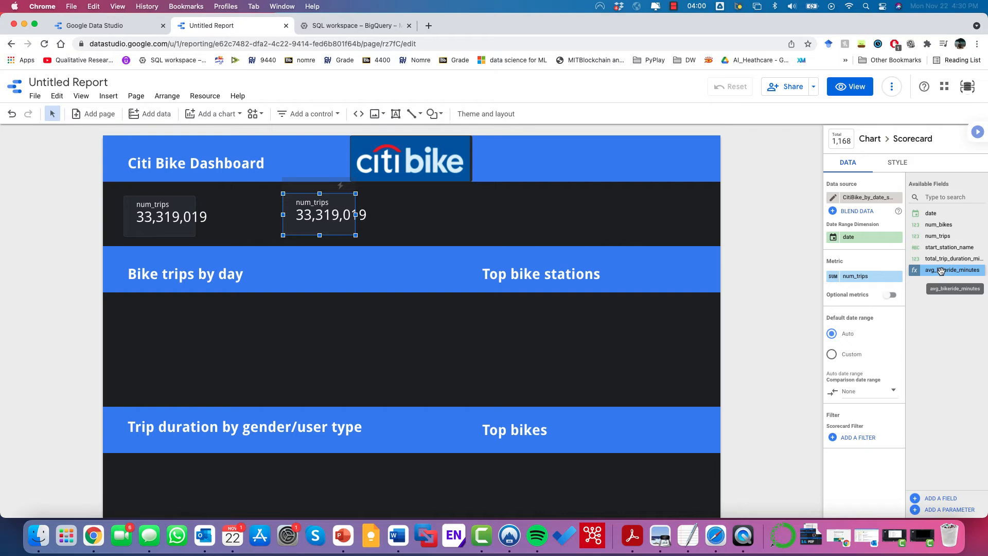
{"action": "left_click_drag", "start_coordinate": [952, 271], "coordinate": [870, 281]}
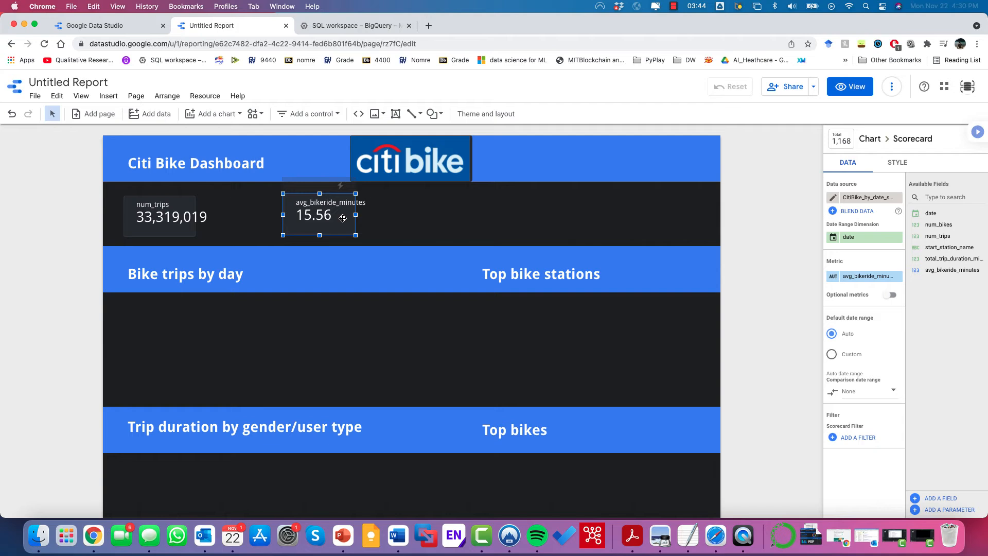
Step: Paste two more avg_bikeride_minutes scorecards along the row, then select all four together
{"action": "key", "text": "super+c"}
{"action": "key", "text": "super+v"}
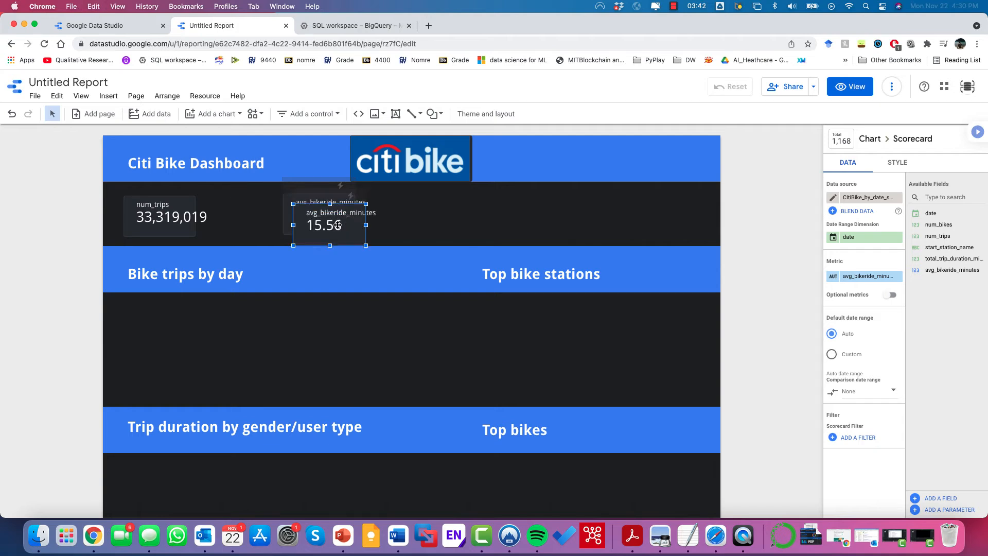
{"action": "left_click_drag", "start_coordinate": [342, 218], "coordinate": [640, 223]}
{"action": "key", "text": "super+v"}
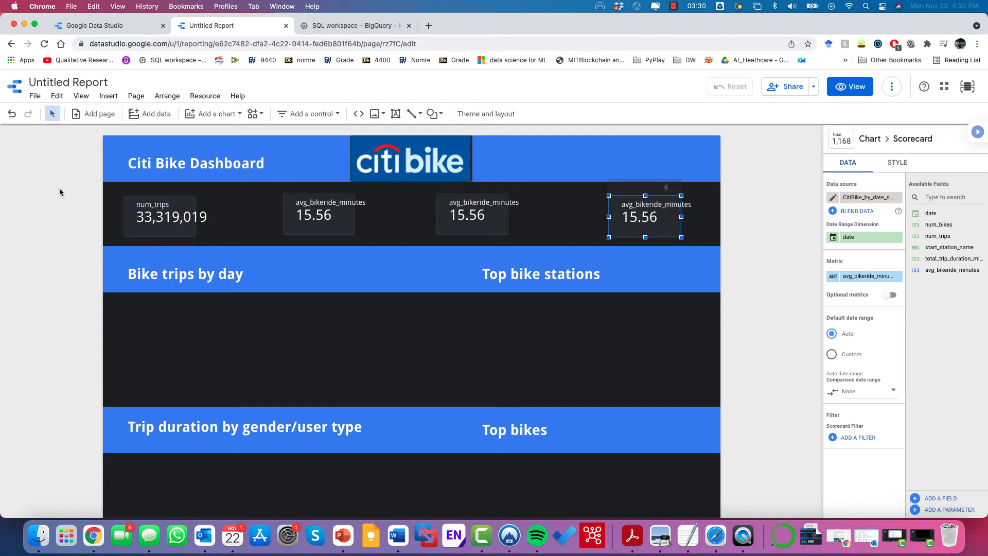
{"action": "left_click_drag", "start_coordinate": [59, 186], "coordinate": [725, 242]}
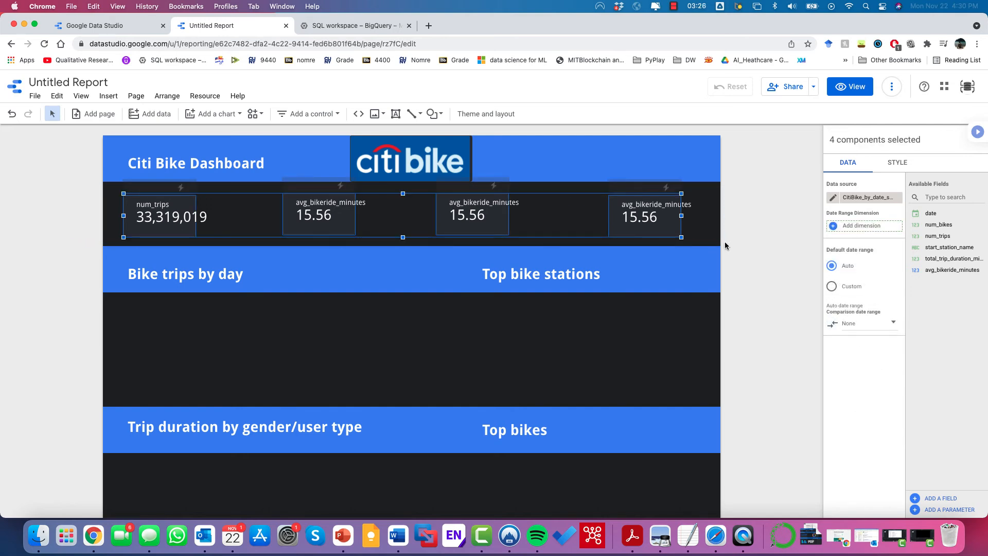
Step: Set the label font size of all four scorecards to 28px
{"action": "left_click", "coordinate": [899, 169]}
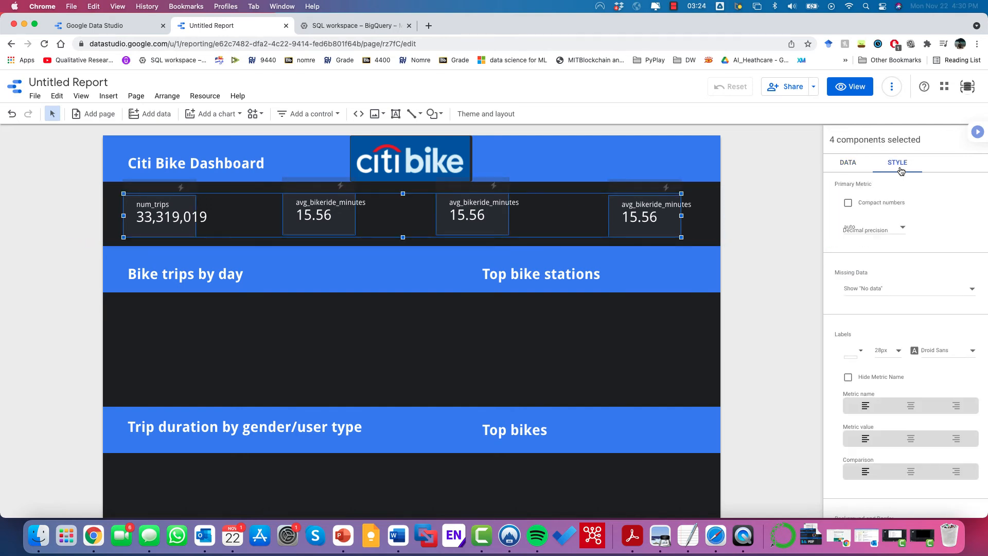
{"action": "left_click", "coordinate": [889, 352]}
{"action": "left_click", "coordinate": [890, 334]}
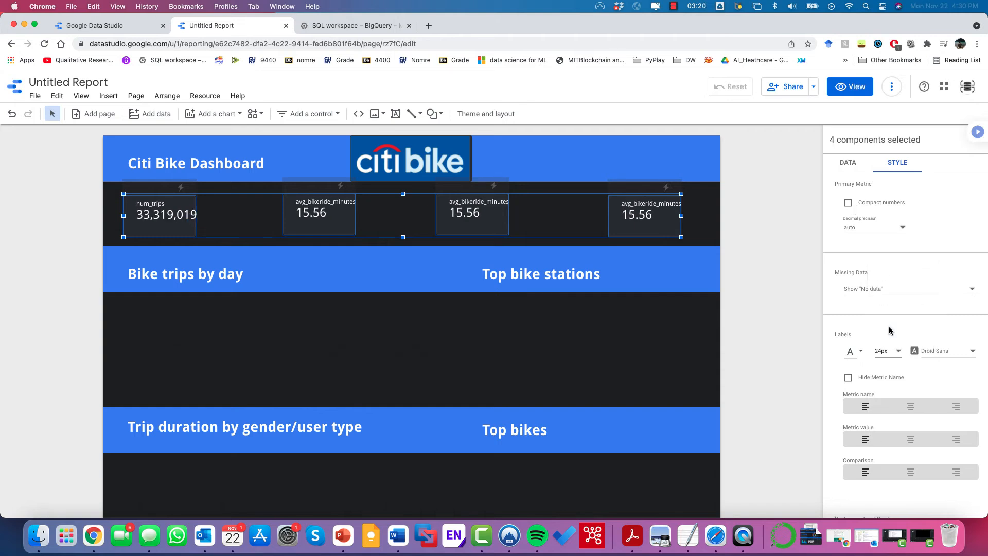
{"action": "left_click", "coordinate": [882, 351]}
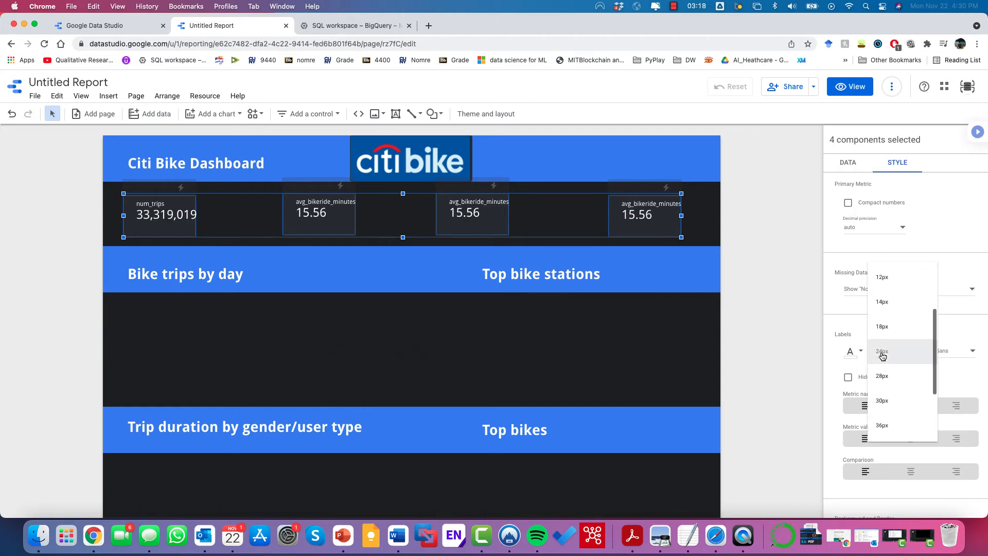
{"action": "left_click", "coordinate": [884, 378]}
Step: Make the first avg_bikeride_minutes scorecard's label and value text red
{"action": "left_click", "coordinate": [160, 215]}
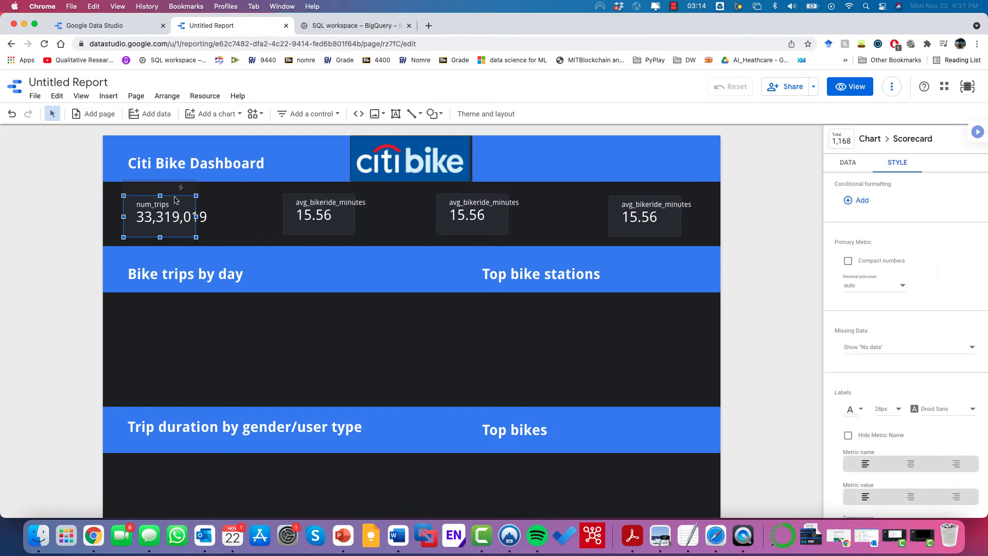
{"action": "left_click", "coordinate": [329, 208]}
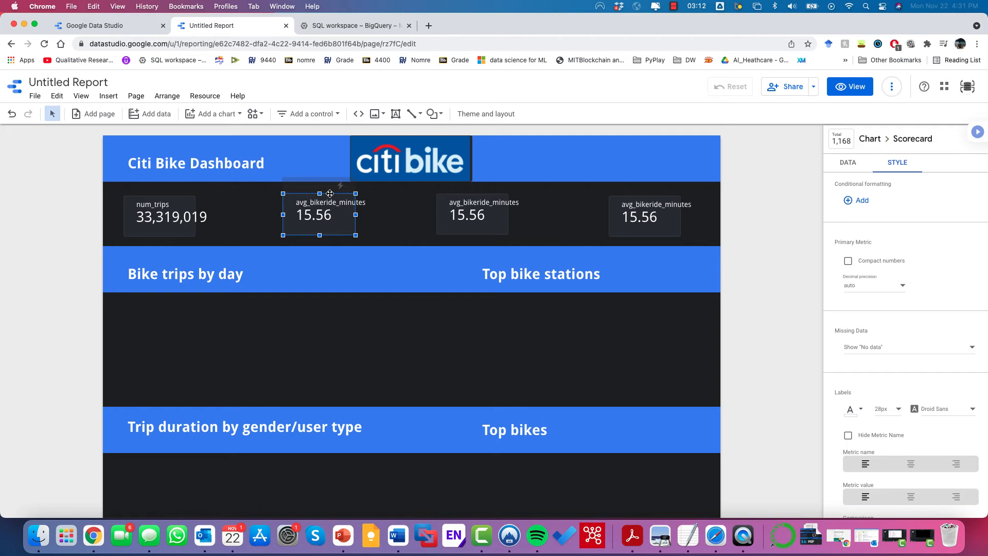
{"action": "scroll", "coordinate": [925, 422], "scroll_direction": "down", "scroll_amount": 1}
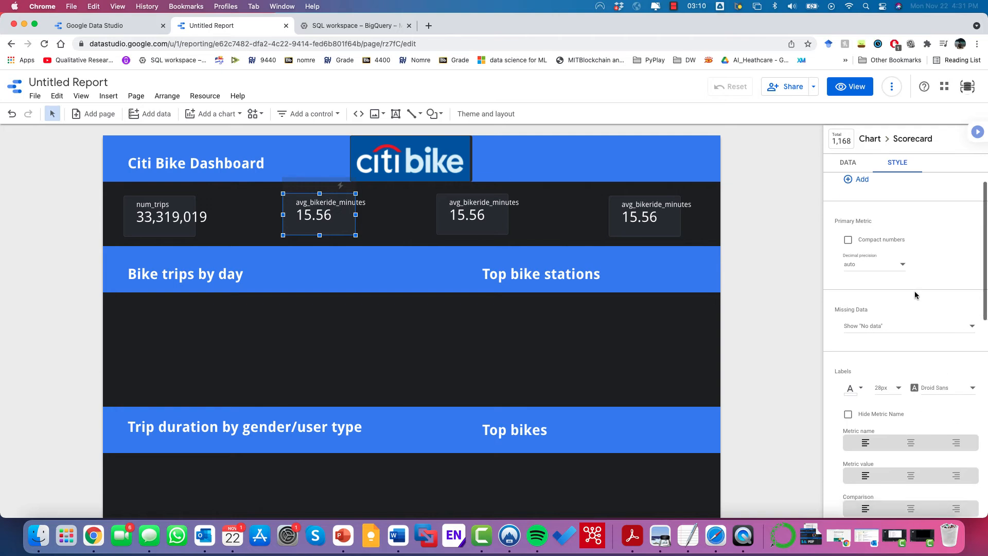
{"action": "scroll", "coordinate": [915, 295], "scroll_direction": "up", "scroll_amount": 1}
{"action": "scroll", "coordinate": [902, 313], "scroll_direction": "down", "scroll_amount": 4}
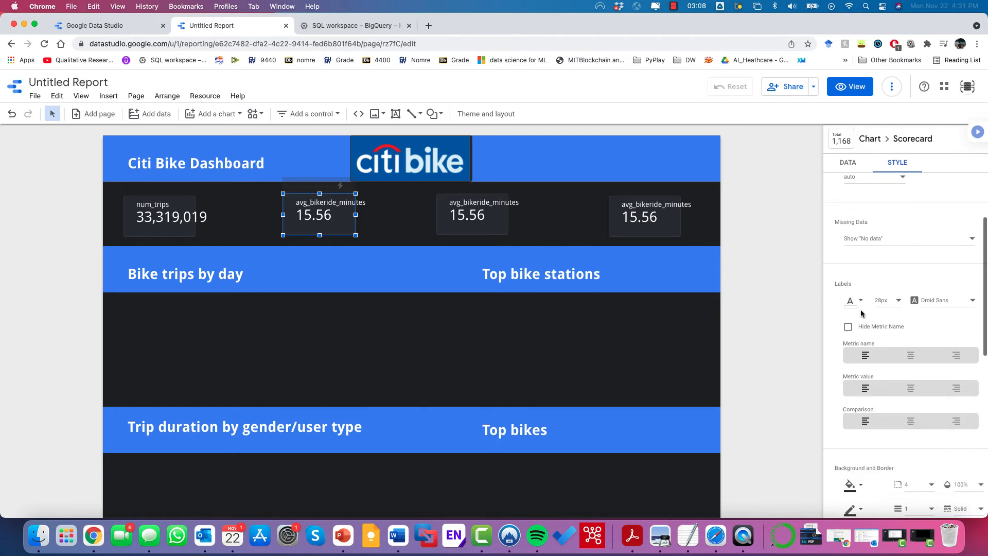
{"action": "left_click", "coordinate": [860, 303]}
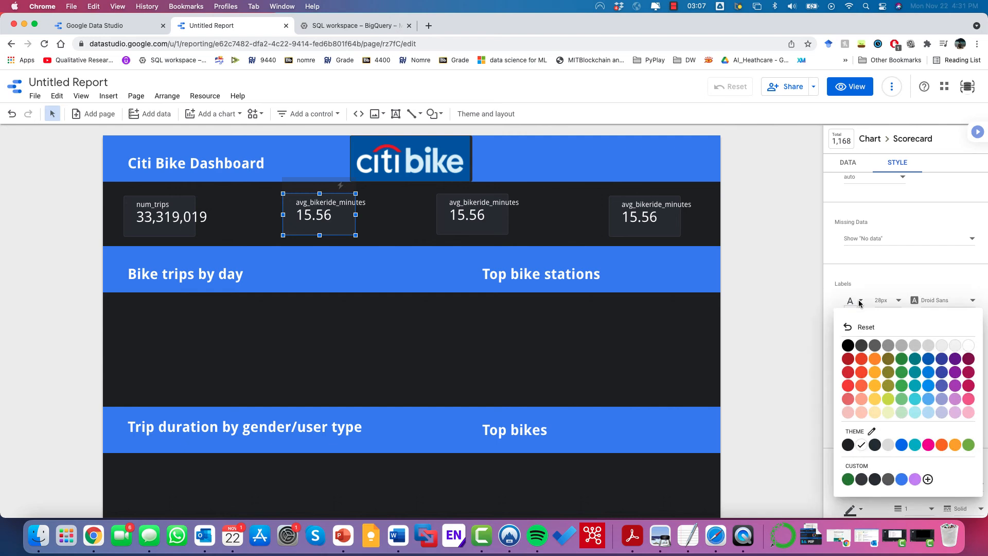
{"action": "left_click", "coordinate": [860, 362]}
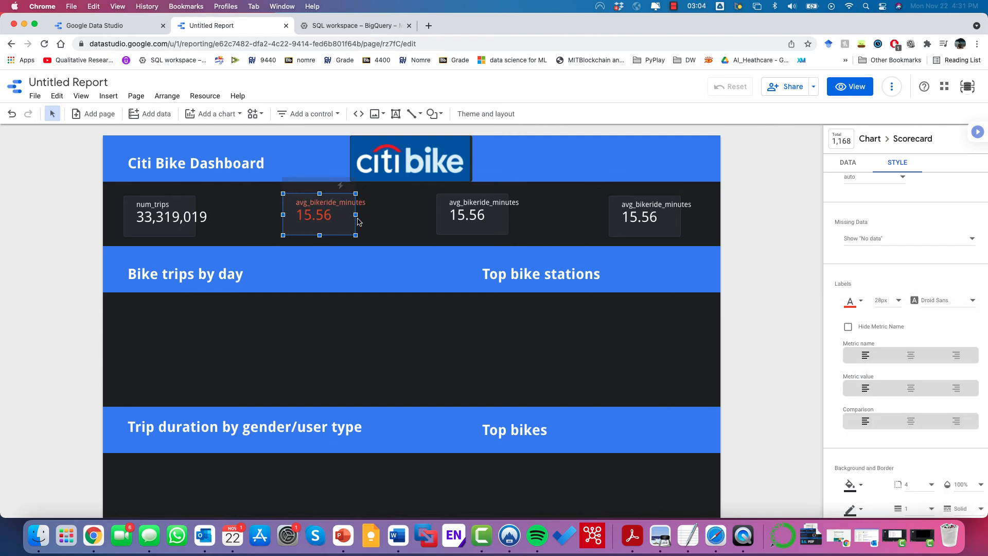
Step: Widen each of the four scorecards so their values fit fully
{"action": "left_click_drag", "start_coordinate": [357, 215], "coordinate": [372, 215]}
{"action": "left_click", "coordinate": [474, 218]}
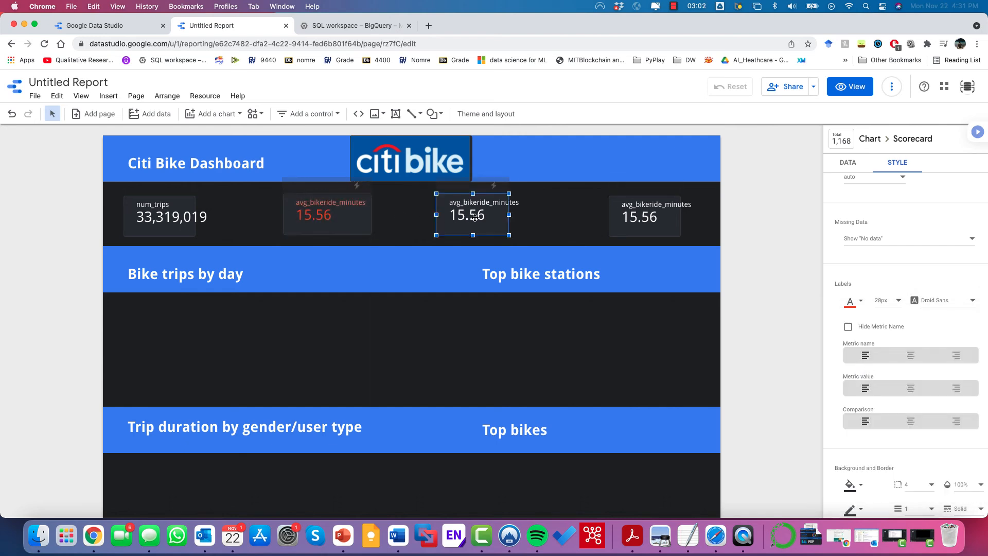
{"action": "left_click_drag", "start_coordinate": [509, 216], "coordinate": [528, 216]}
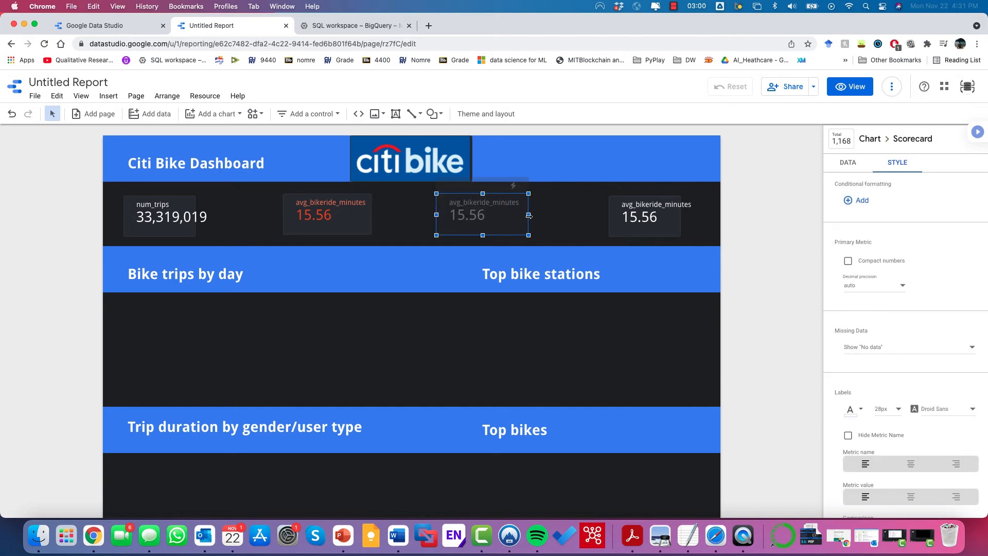
{"action": "left_click", "coordinate": [679, 217]}
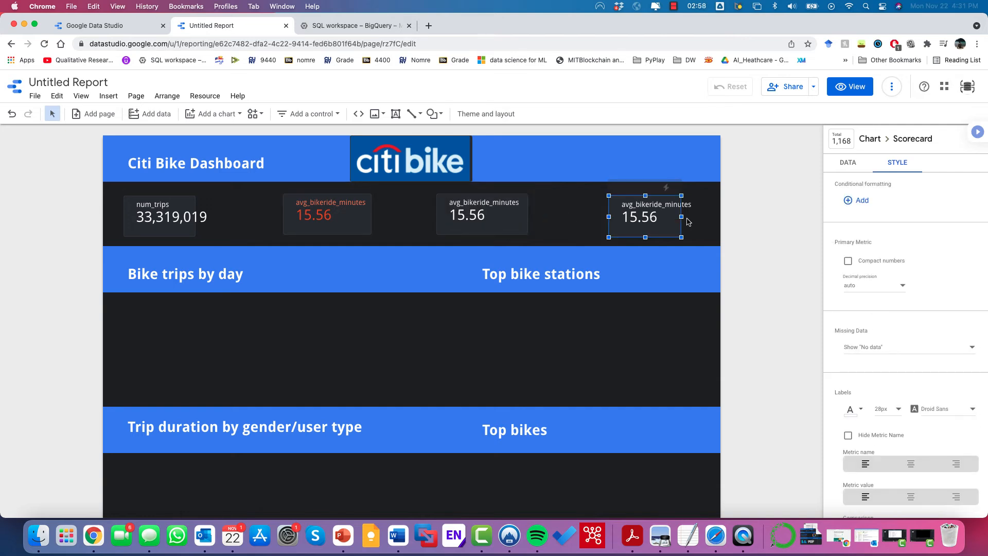
{"action": "left_click_drag", "start_coordinate": [682, 218], "coordinate": [702, 218]}
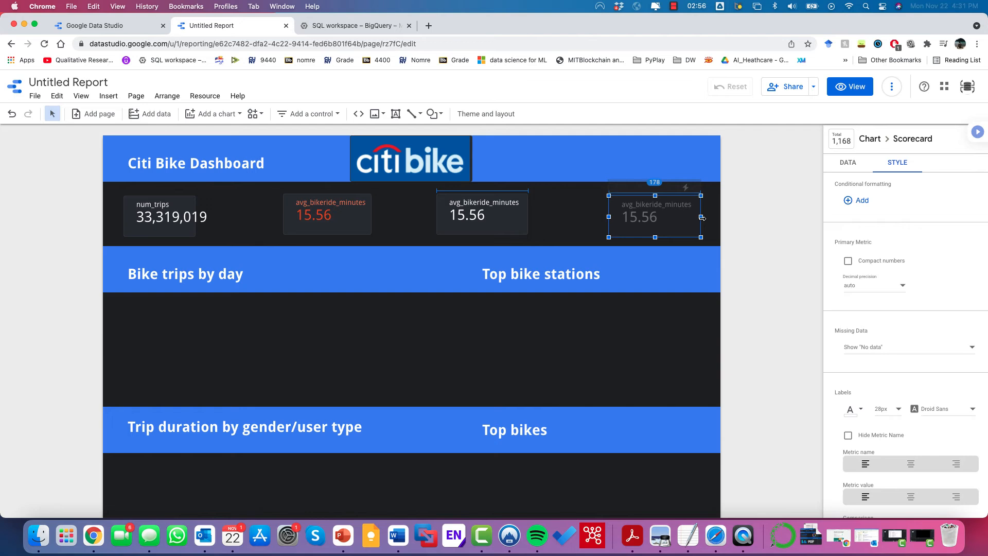
{"action": "left_click", "coordinate": [183, 206]}
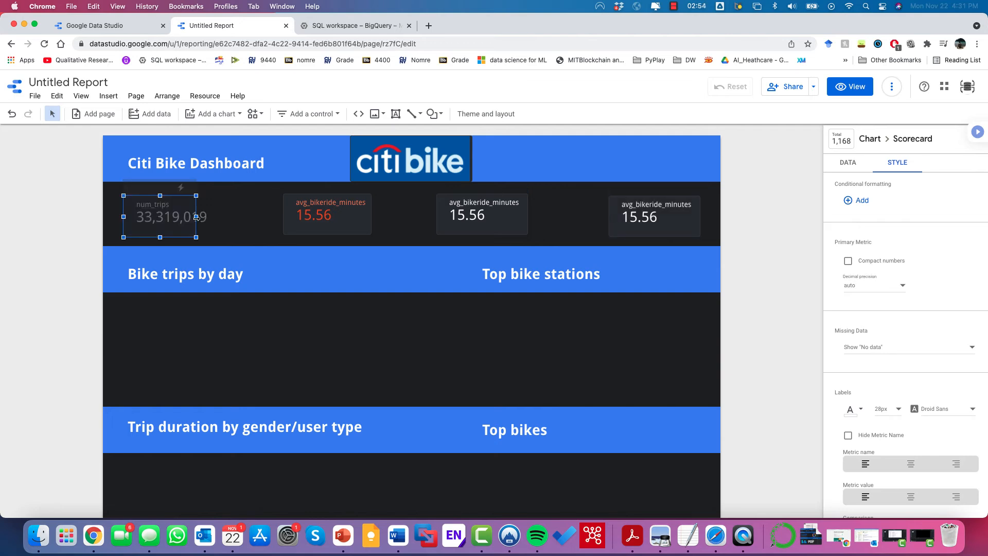
{"action": "left_click_drag", "start_coordinate": [196, 216], "coordinate": [218, 218]}
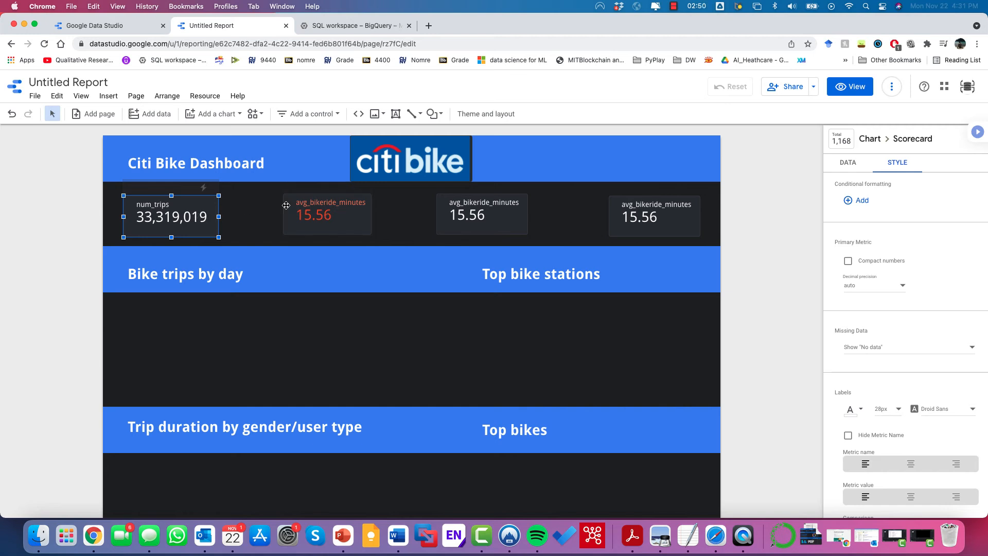
Step: Set the third scorecard's metric to num_trips and change its aggregation to average
{"action": "left_click", "coordinate": [446, 218]}
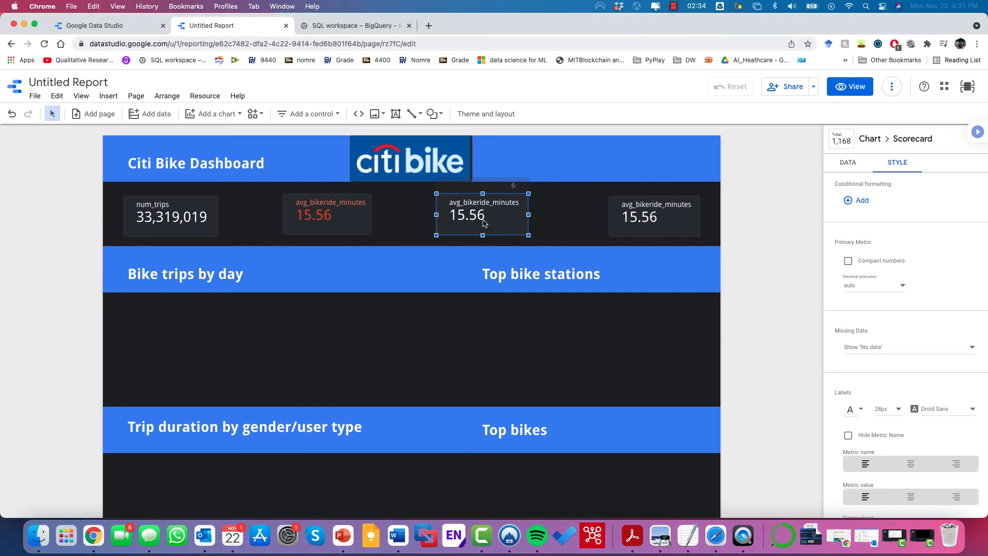
{"action": "left_click", "coordinate": [847, 163]}
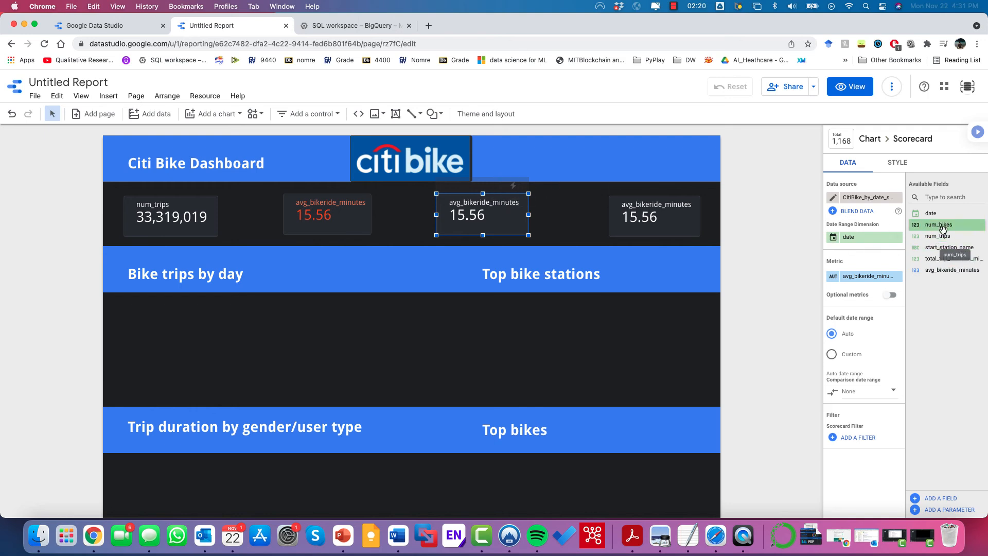
{"action": "left_click_drag", "start_coordinate": [938, 235], "coordinate": [867, 274]}
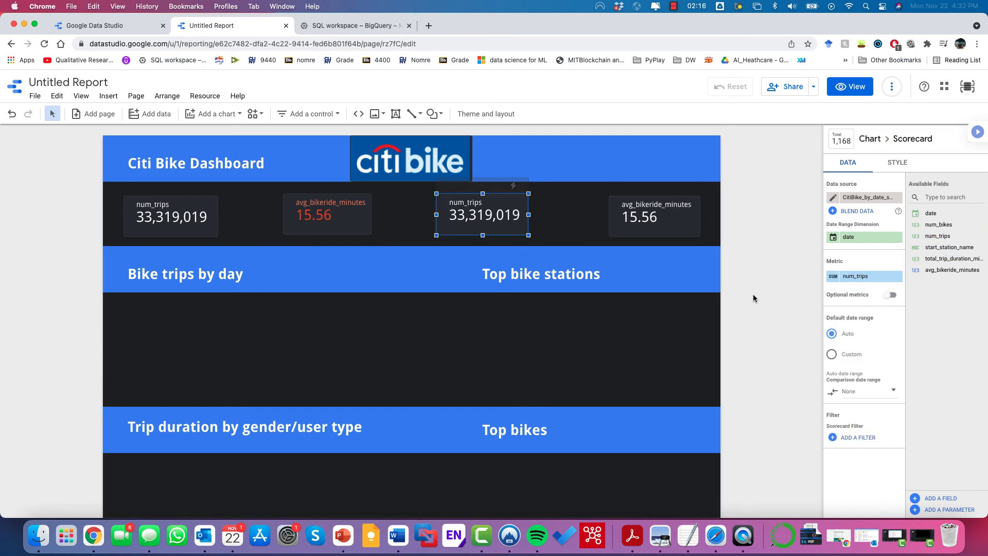
{"action": "left_click", "coordinate": [832, 278]}
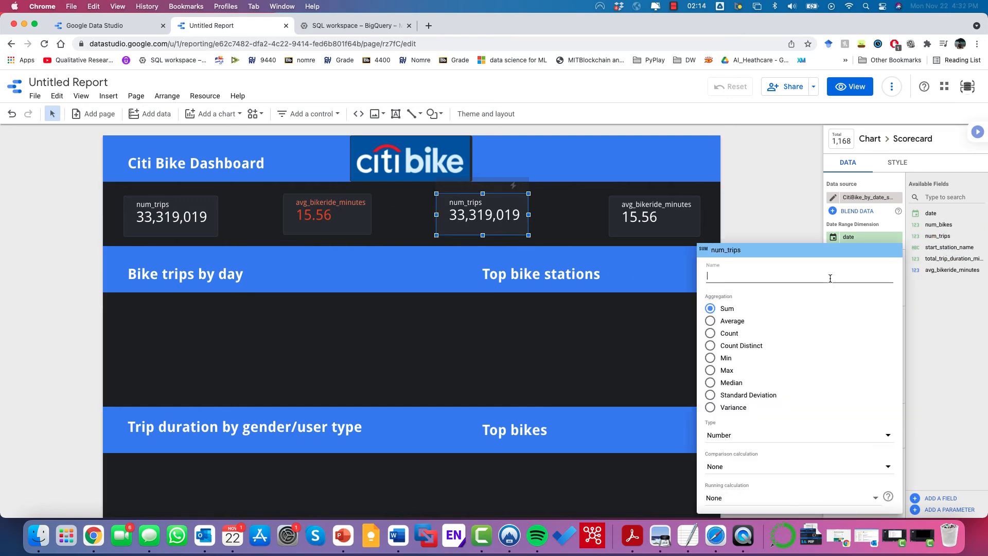
{"action": "left_click", "coordinate": [716, 321]}
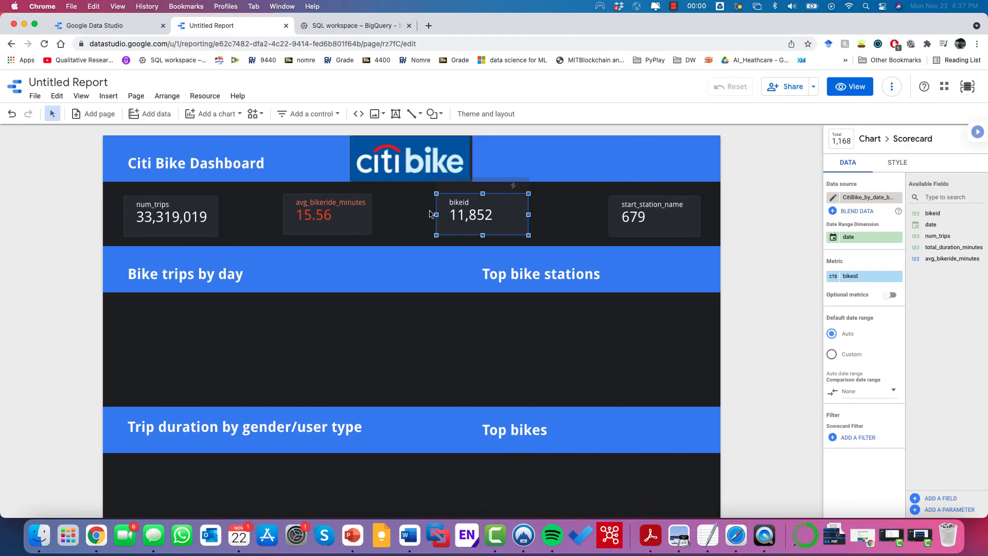
Step: Browse the chart type and data source lists, then select the start_station_name scorecard's data sources
{"action": "left_click", "coordinate": [231, 117]}
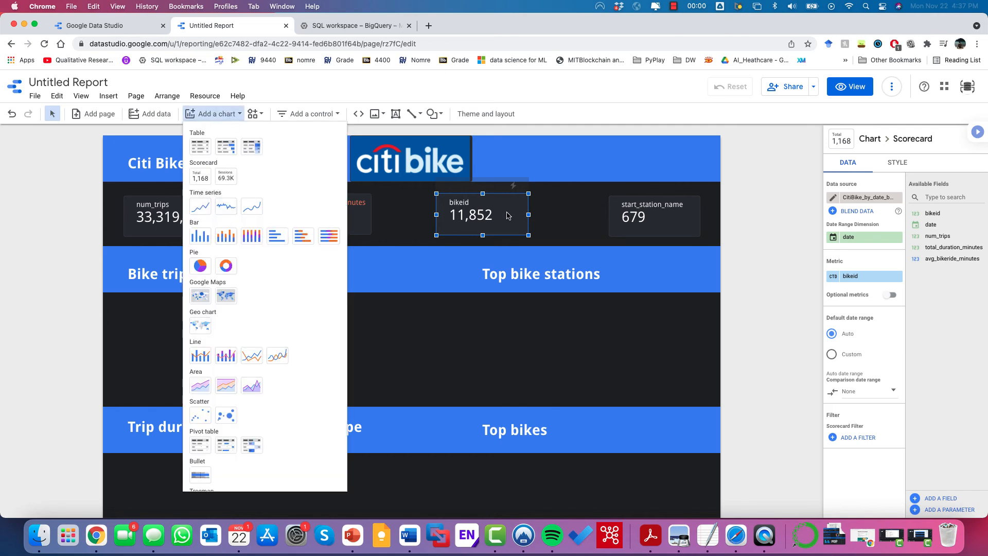
{"action": "left_click", "coordinate": [401, 211]}
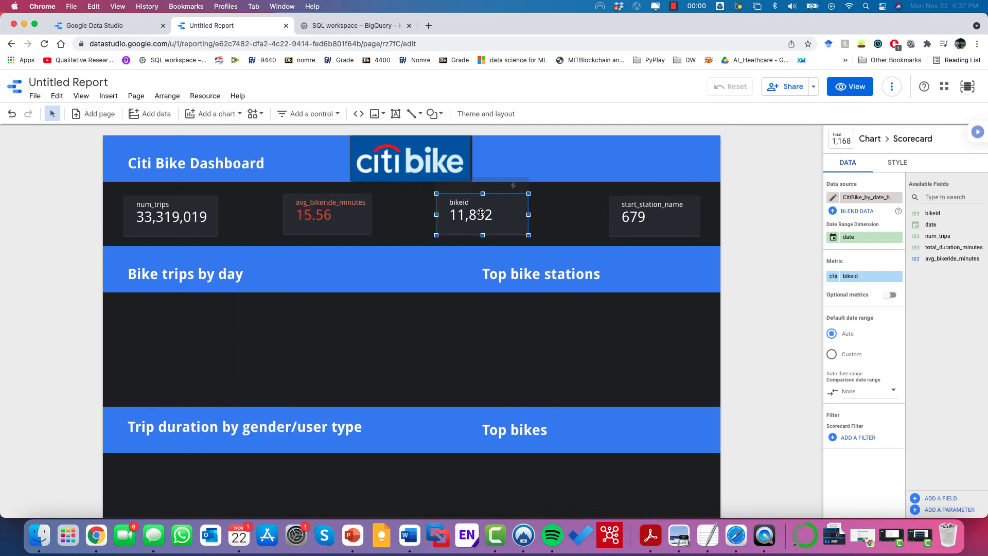
{"action": "left_click", "coordinate": [874, 200]}
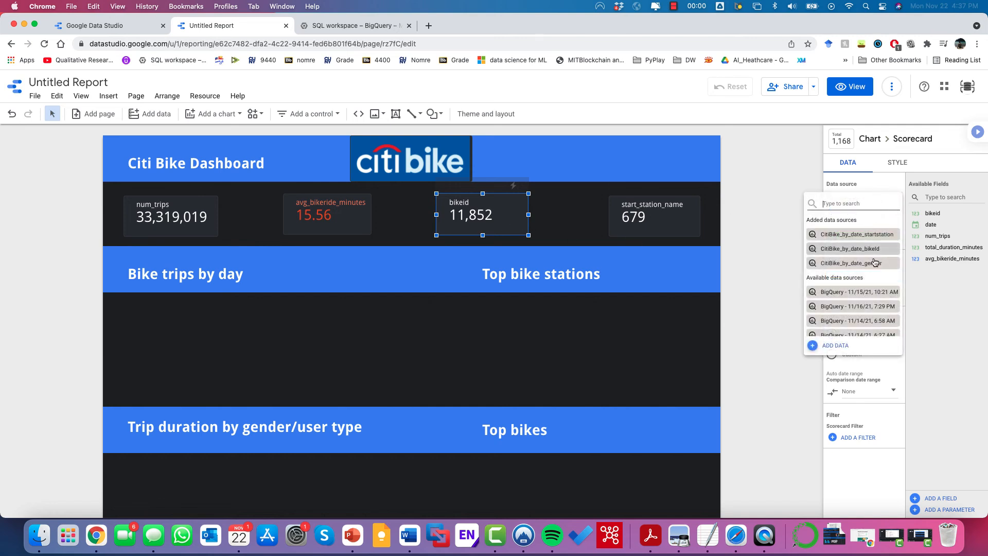
{"action": "left_click", "coordinate": [781, 179]}
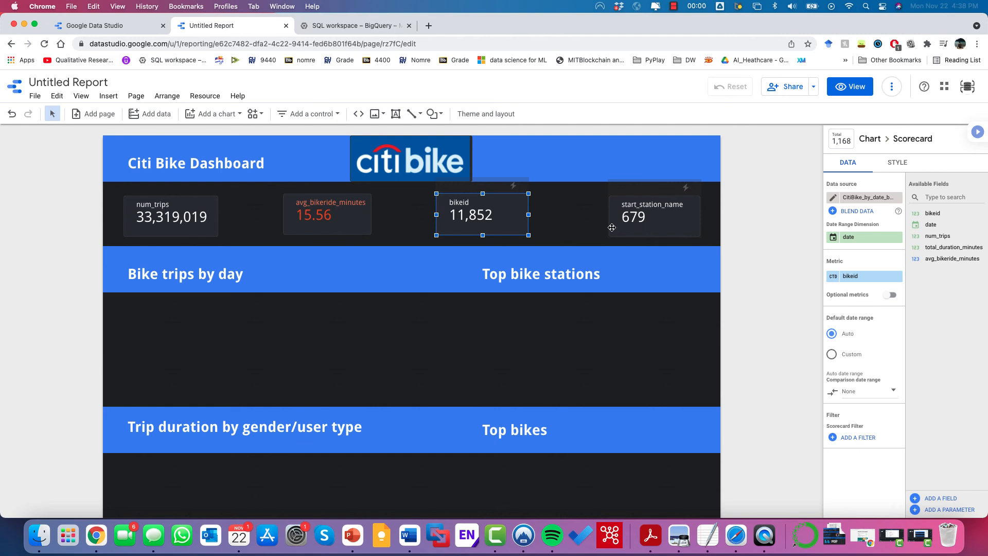
{"action": "left_click", "coordinate": [650, 216]}
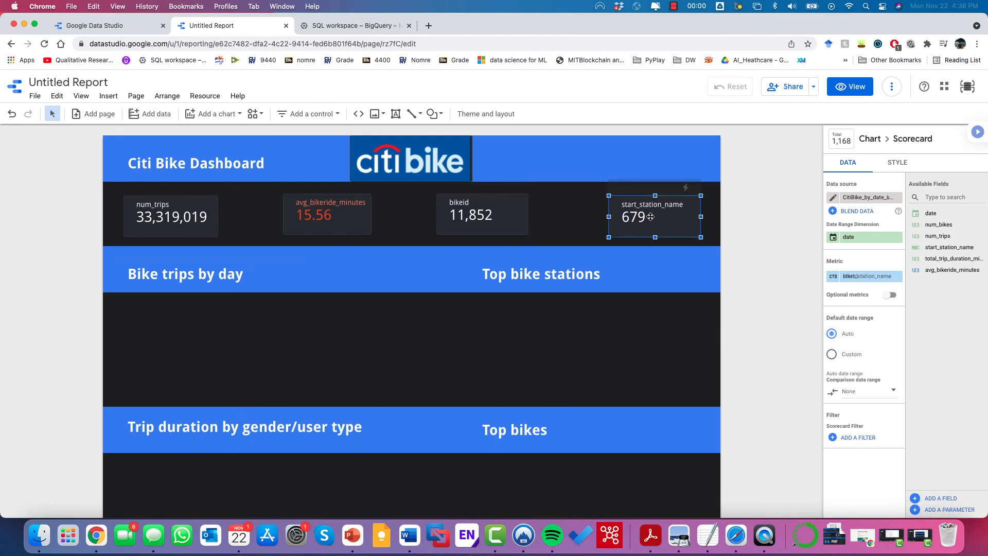
{"action": "left_click", "coordinate": [855, 205]}
Step: Rename the num_trips scorecard's metric to 'Total number of trips'
{"action": "left_click", "coordinate": [781, 176]}
{"action": "left_click", "coordinate": [151, 211]}
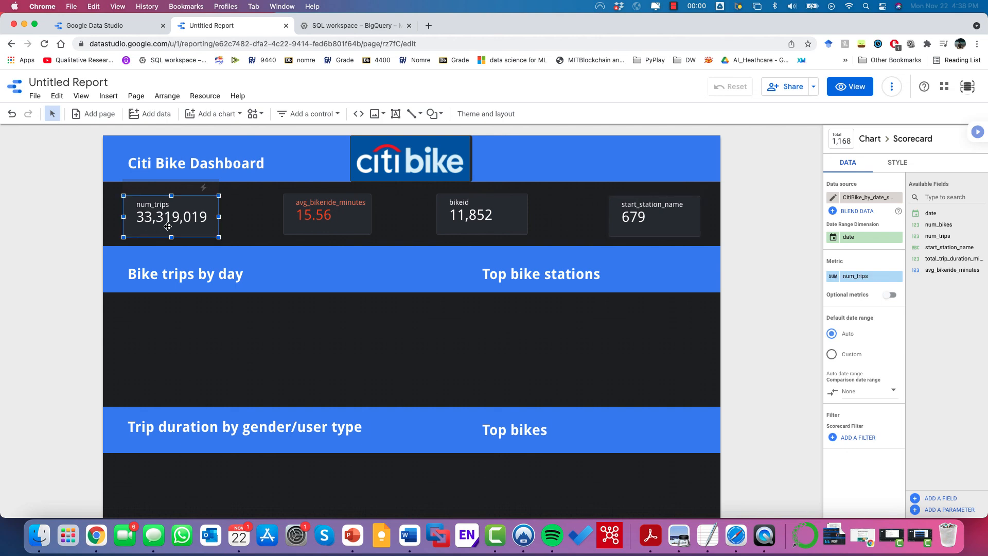
{"action": "left_click", "coordinate": [833, 277]}
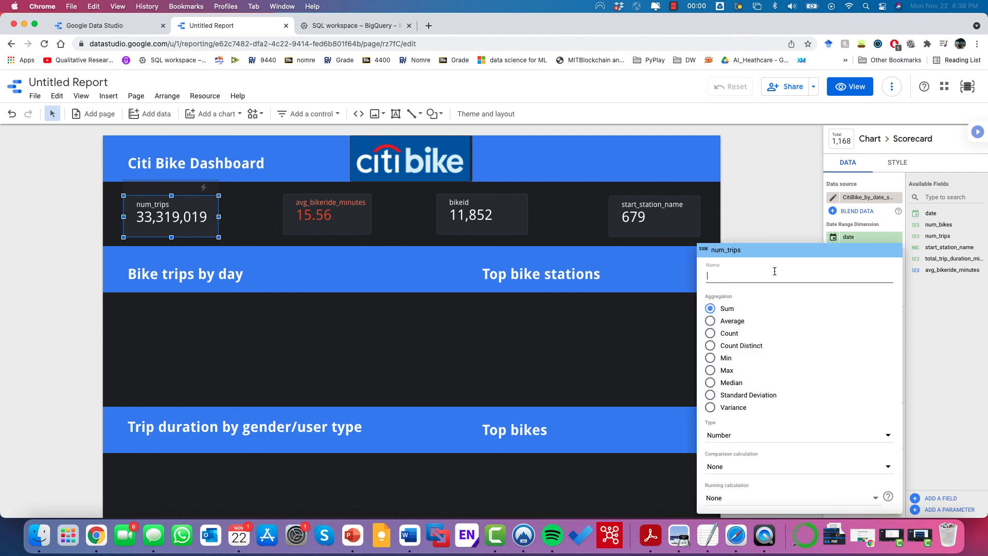
{"action": "left_click", "coordinate": [774, 271]}
{"action": "type", "text": "tota"}
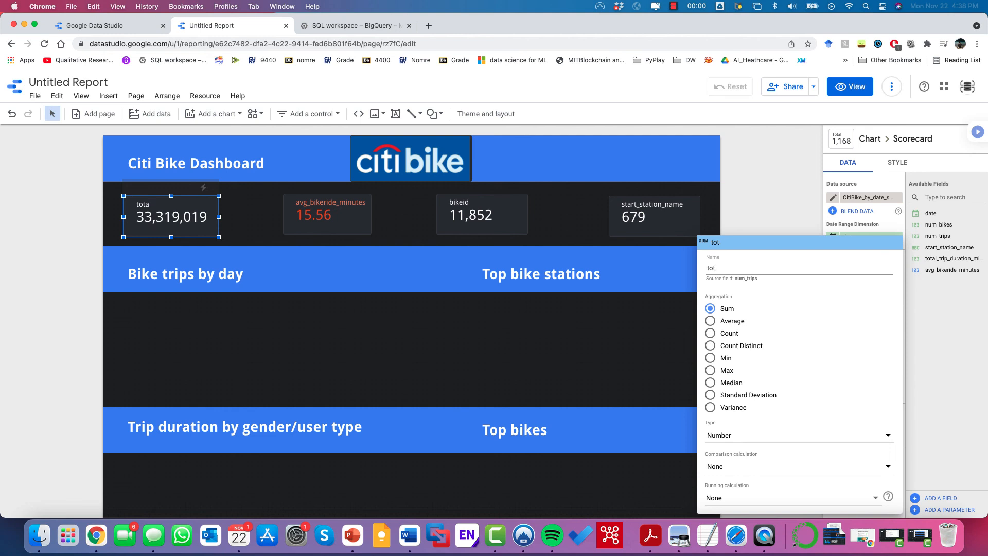
{"action": "key", "text": "BackSpace"}
{"action": "key", "text": "BackSpace"}
{"action": "key", "text": "BackSpace"}
{"action": "type", "text": "Total number of"}
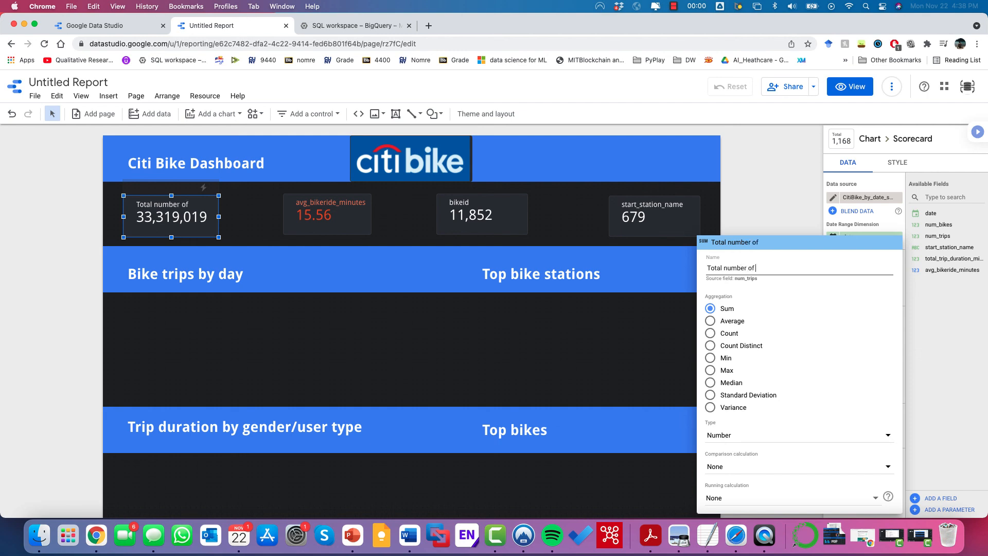
{"action": "type", "text": " trips"}
{"action": "left_click", "coordinate": [778, 230]}
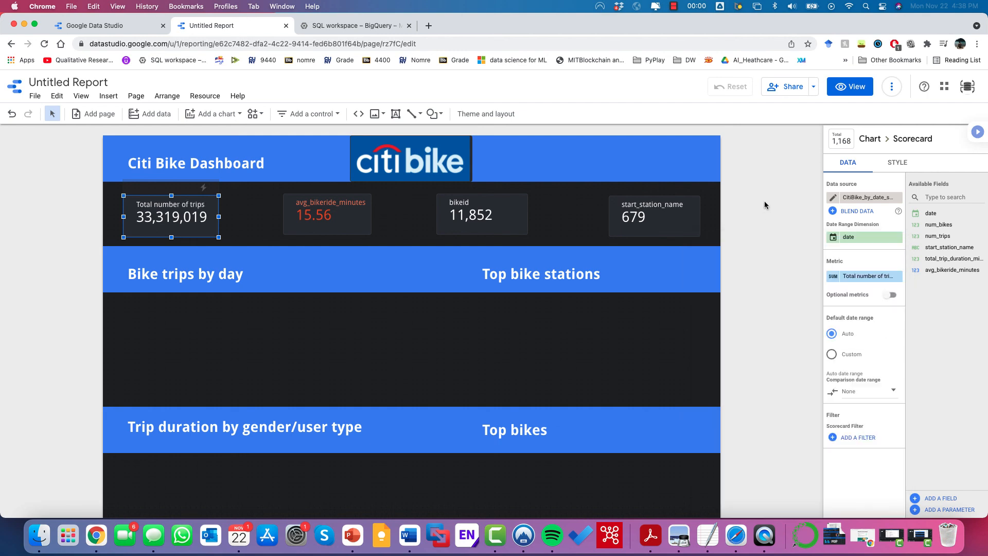
Step: Inspect the avg_bikeride_minutes metric's settings and close them unchanged
{"action": "left_click", "coordinate": [316, 202]}
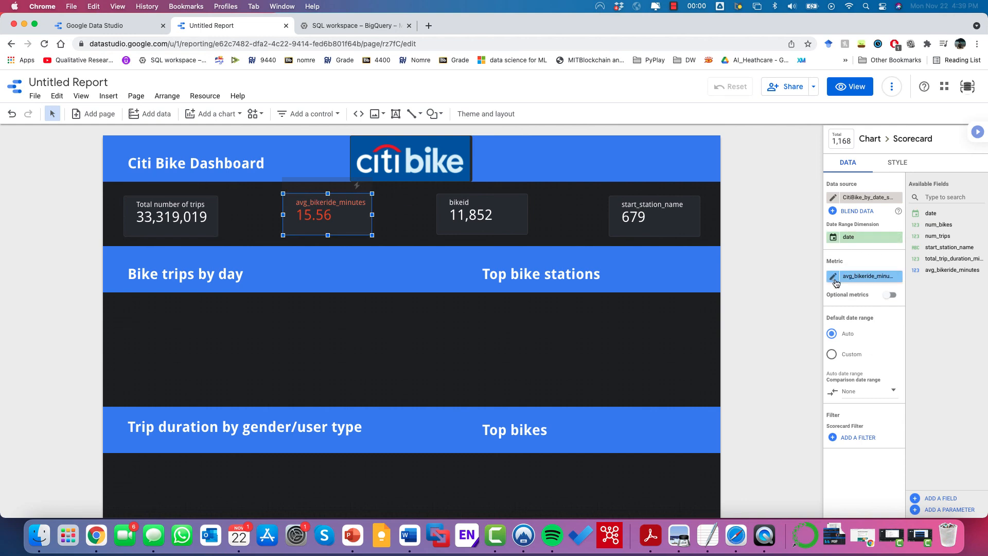
{"action": "left_click", "coordinate": [833, 277]}
{"action": "left_click", "coordinate": [748, 231]}
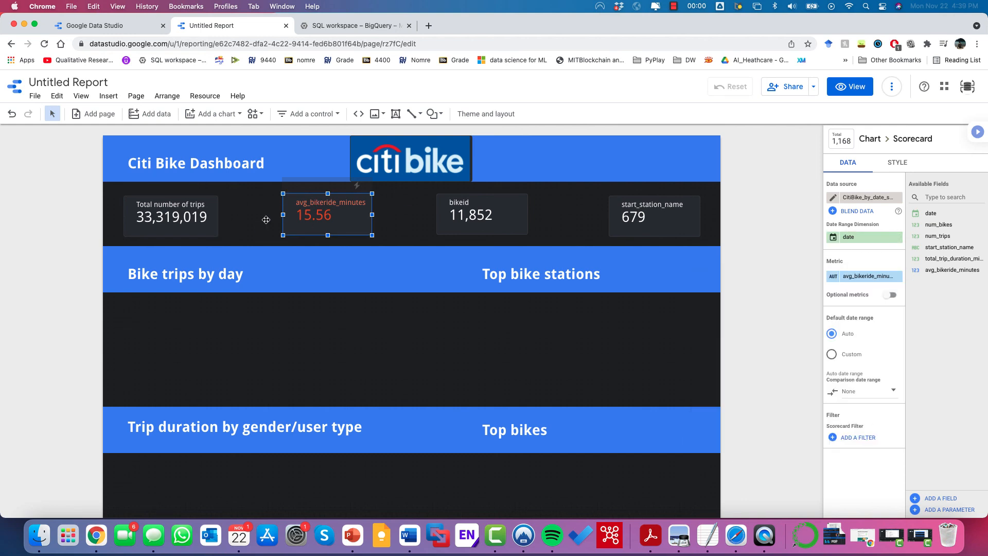